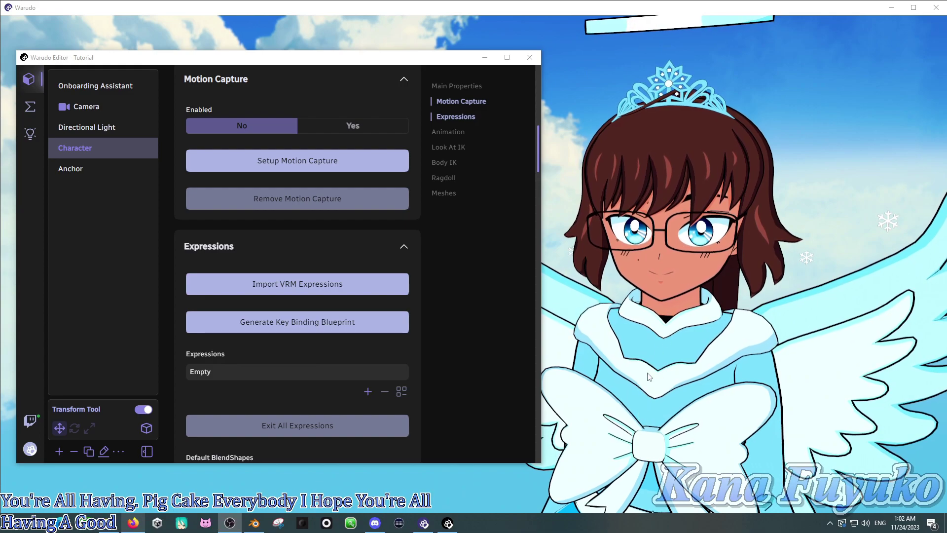
- Review the character's Motion Capture settings and empty expression list in the Character panel
left_click(371, 291)
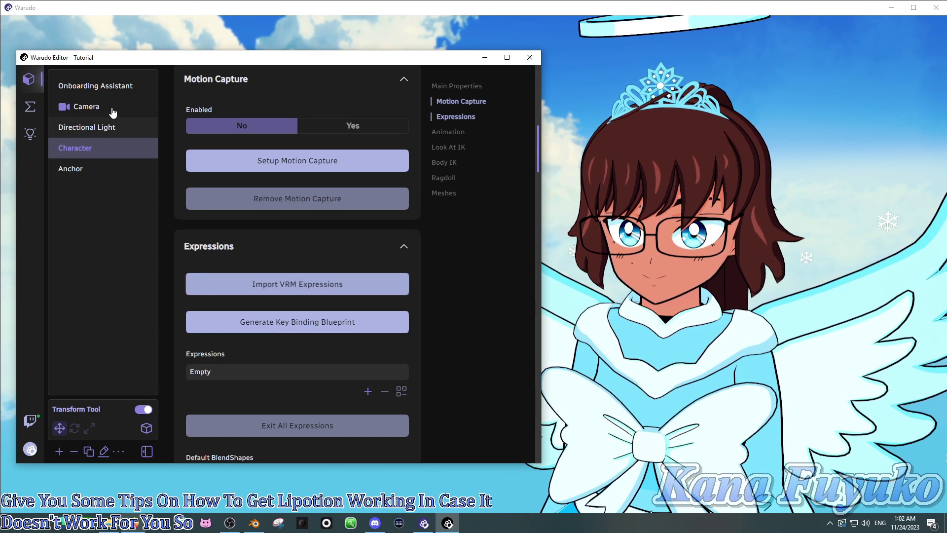
- Open and close the Add Asset list, then scroll back to Source and Motion Capture
left_click(60, 451)
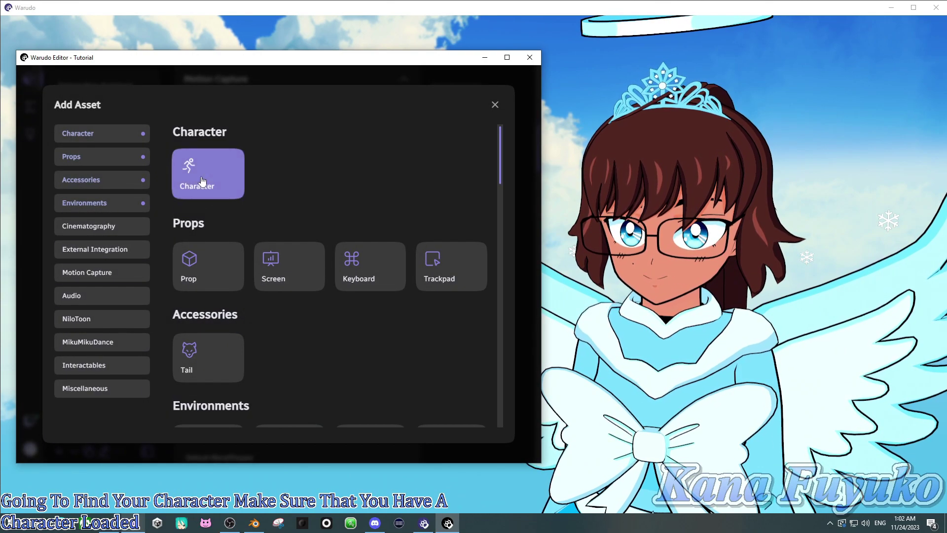
left_click(495, 104)
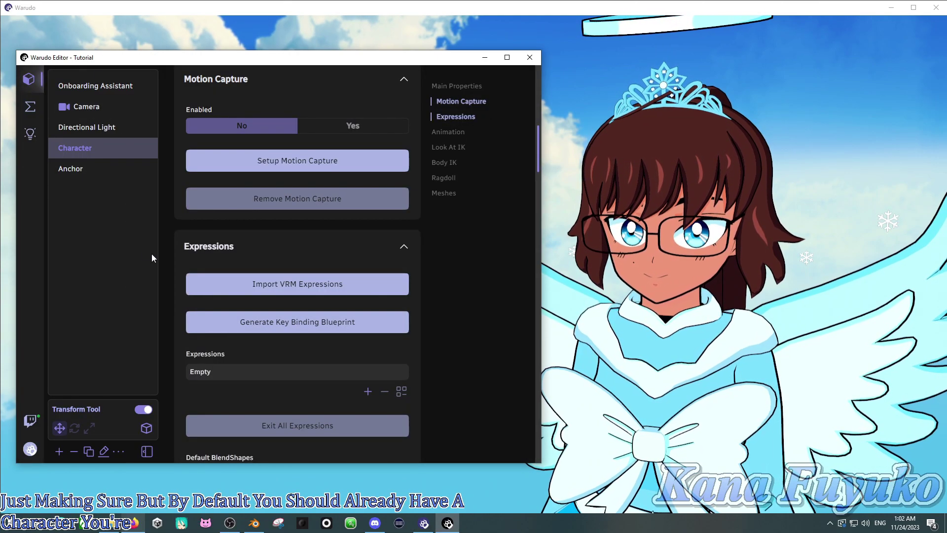
scroll(296, 272, "up", 5)
scroll(401, 266, "down", 5)
scroll(378, 297, "down", 3)
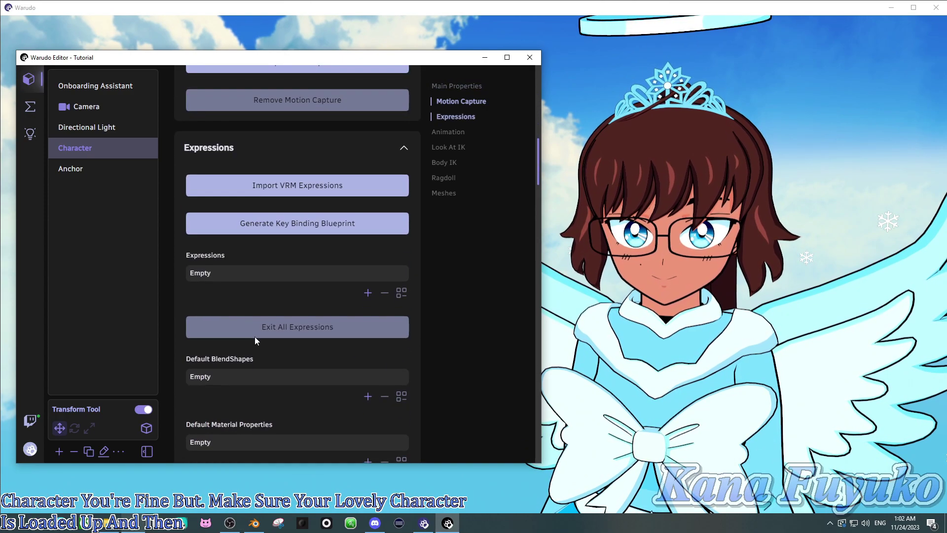
scroll(339, 190, "up", 5)
scroll(237, 238, "up", 2)
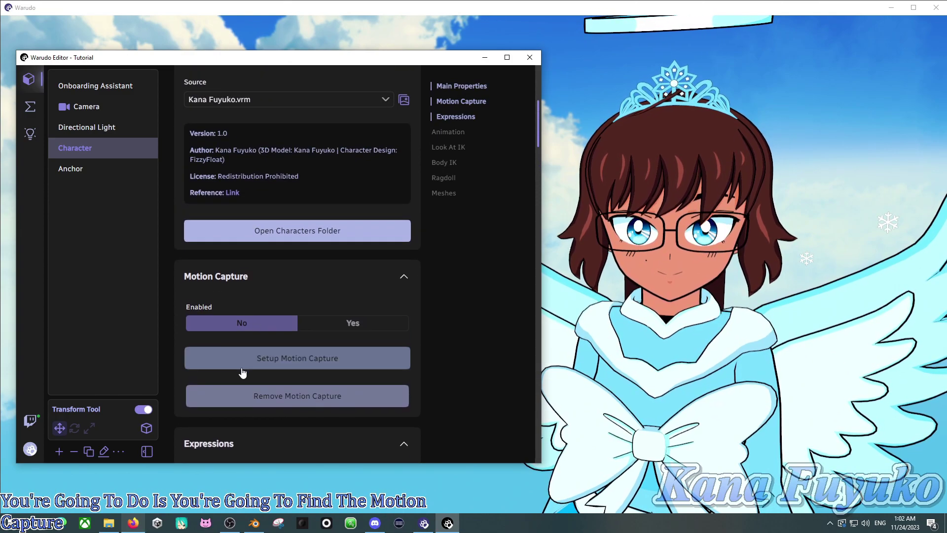
- Start motion capture setup using the iFacialMocap (iPhone / iPad) face tracking template
left_click(269, 363)
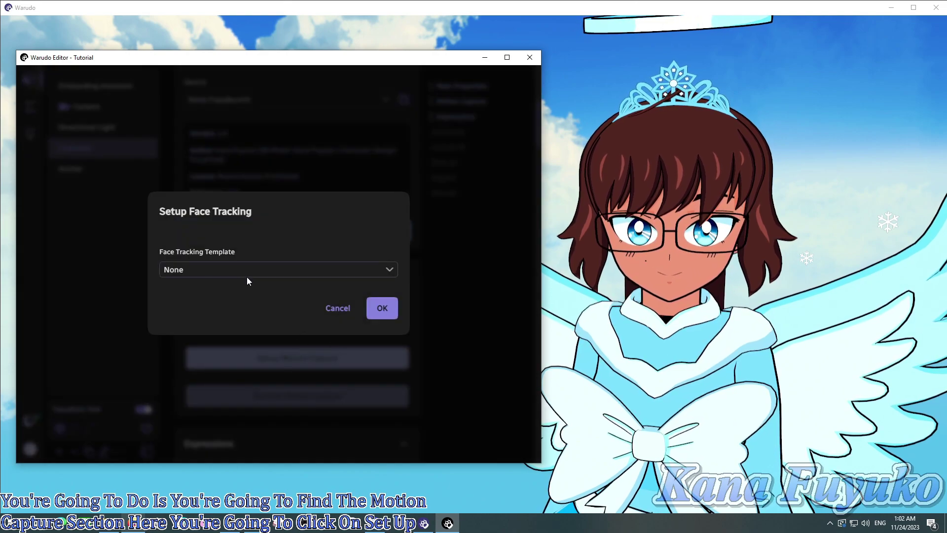
left_click(242, 270)
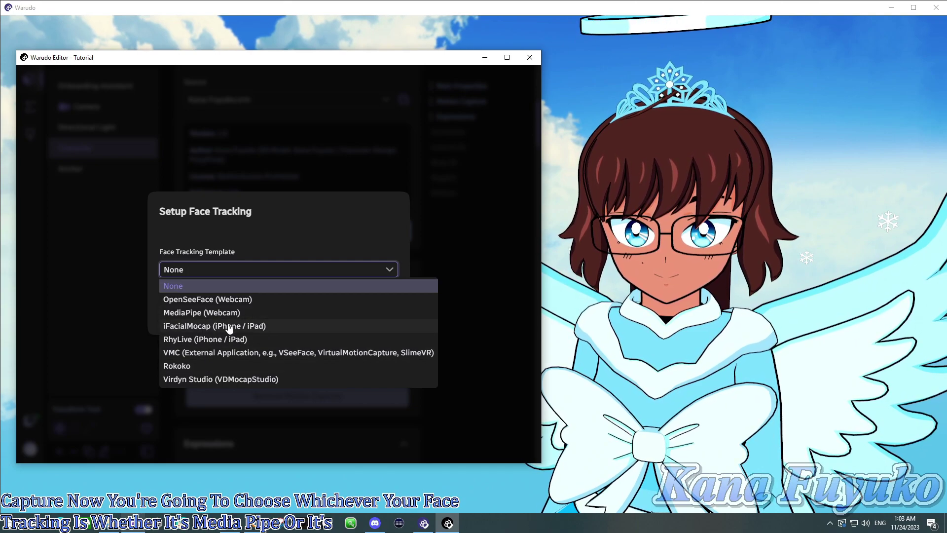
left_click(208, 326)
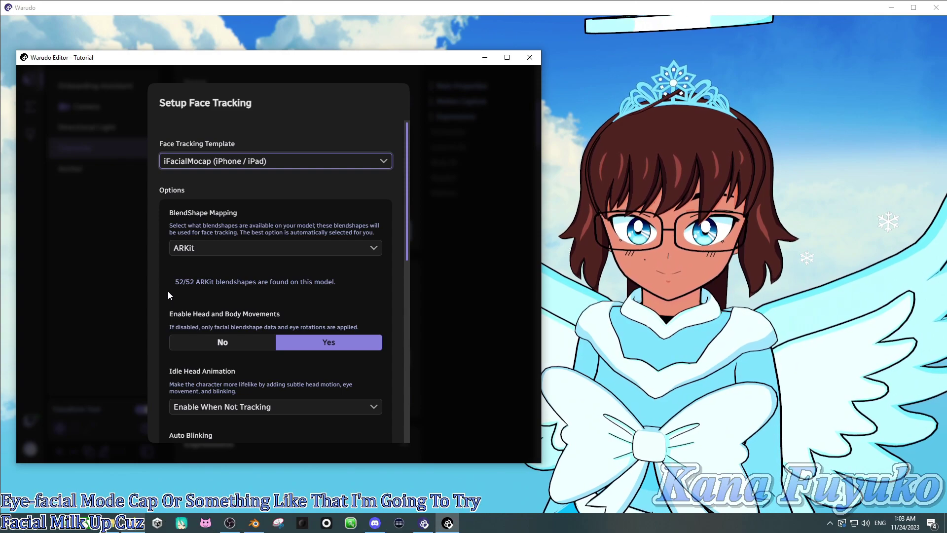
- Set Lip Sync to Always Enabled in the face tracking setup
scroll(253, 235, "down", 1)
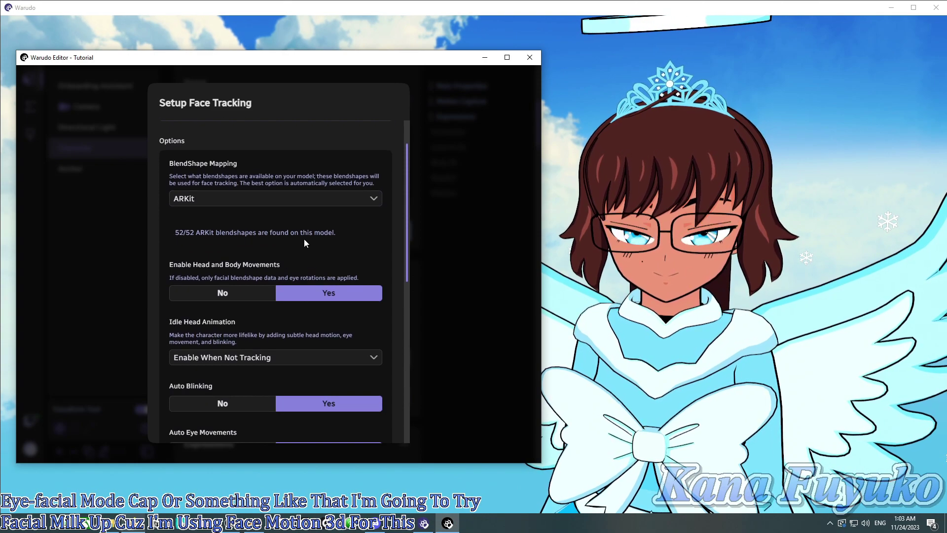
scroll(295, 234, "down", 4)
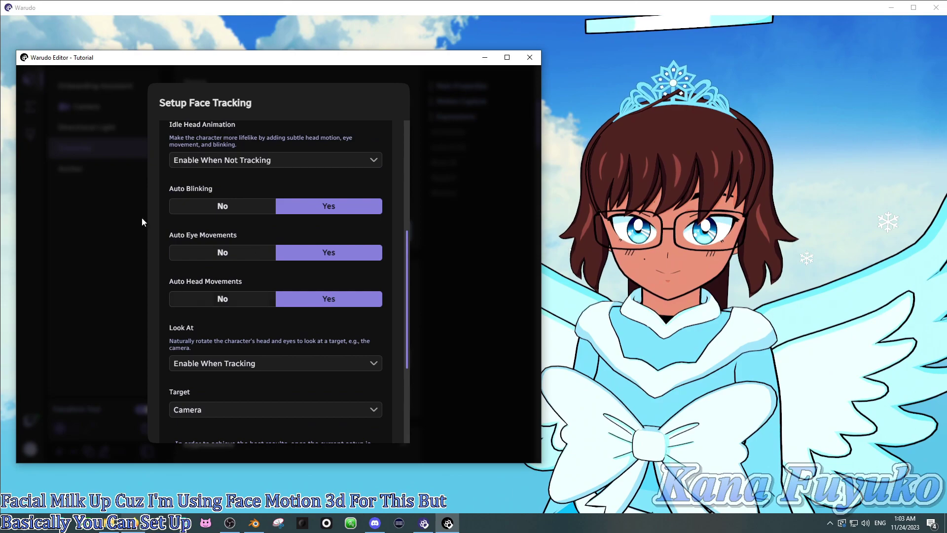
scroll(236, 264, "down", 3)
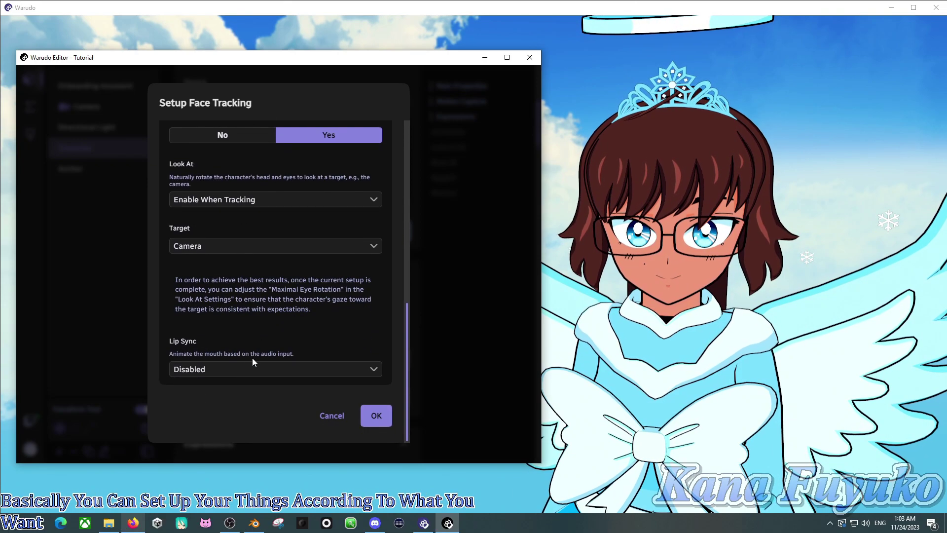
left_click(253, 364)
left_click(211, 412)
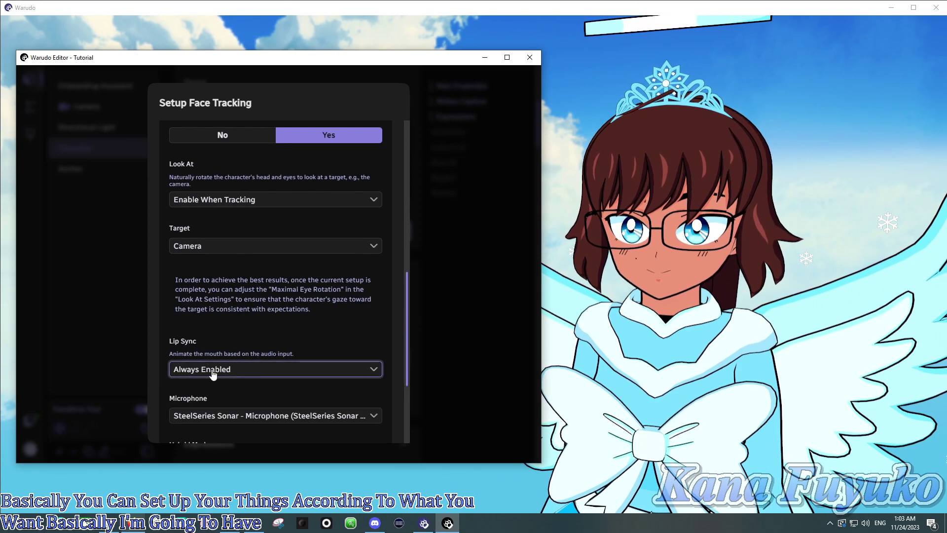
scroll(304, 390, "down", 3)
scroll(303, 373, "up", 10)
scroll(221, 288, "down", 3)
scroll(309, 362, "down", 5)
scroll(294, 296, "up", 8)
scroll(290, 295, "down", 6)
- Confirm face tracking, then set up Leap Motion Controller pose tracking with keyboard and trackpad
left_click(376, 417)
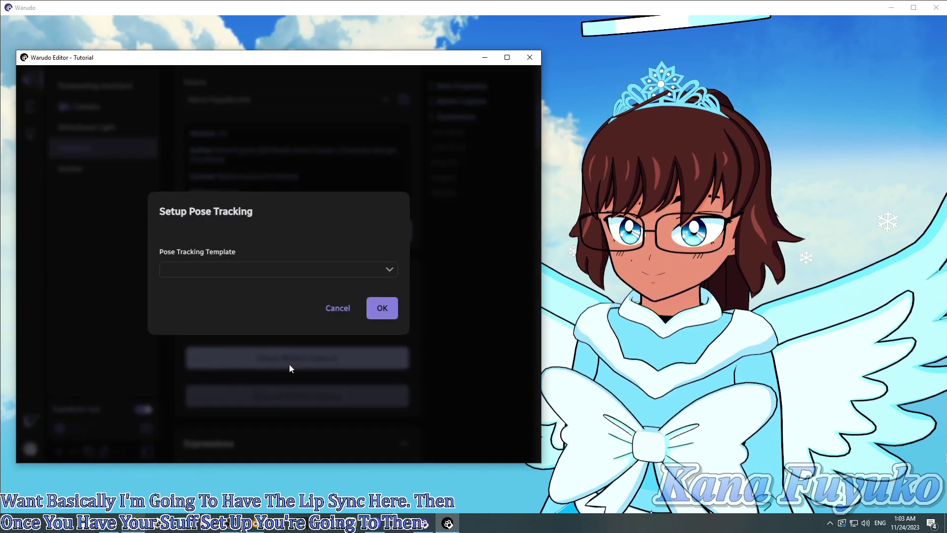
left_click(254, 276)
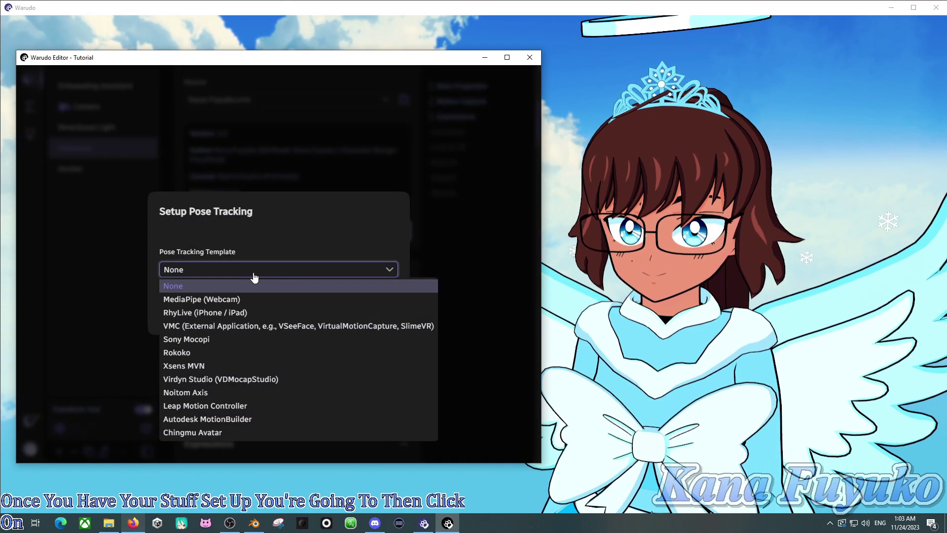
left_click(210, 406)
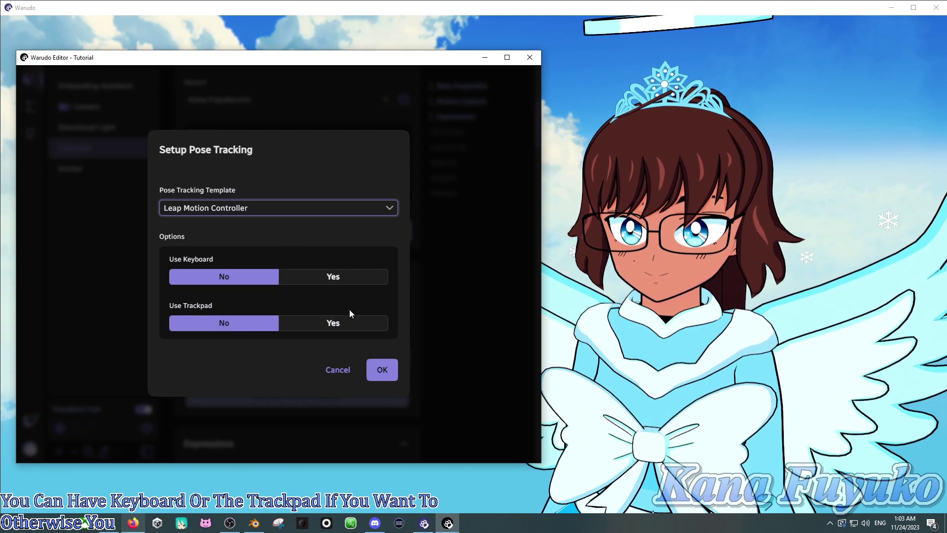
left_click(332, 276)
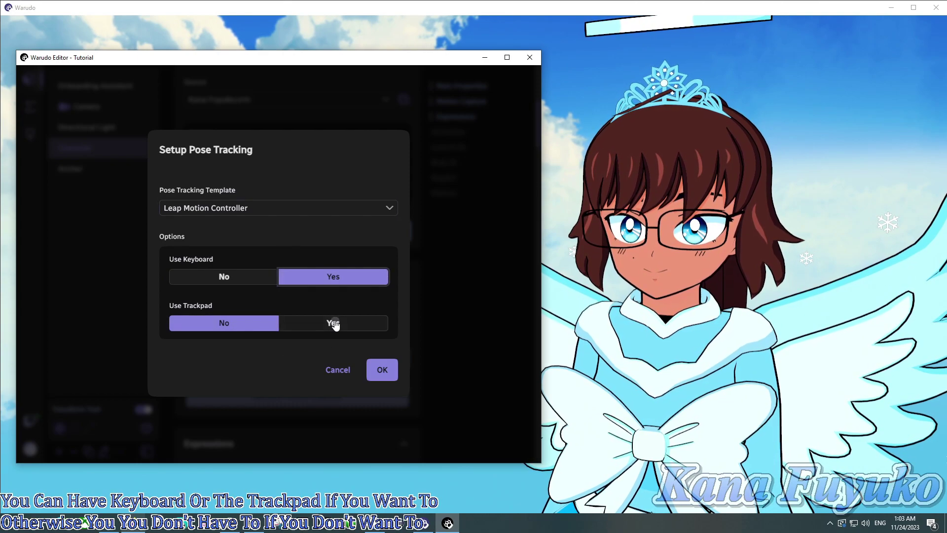
left_click(332, 323)
left_click(385, 373)
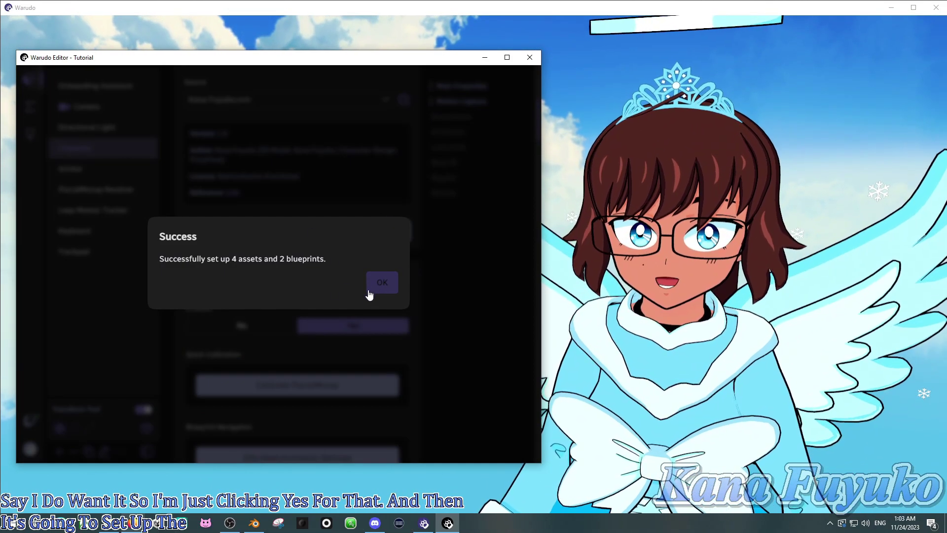
- Dismiss the setup success message and check the avatar view before returning to the editor
left_click(369, 294)
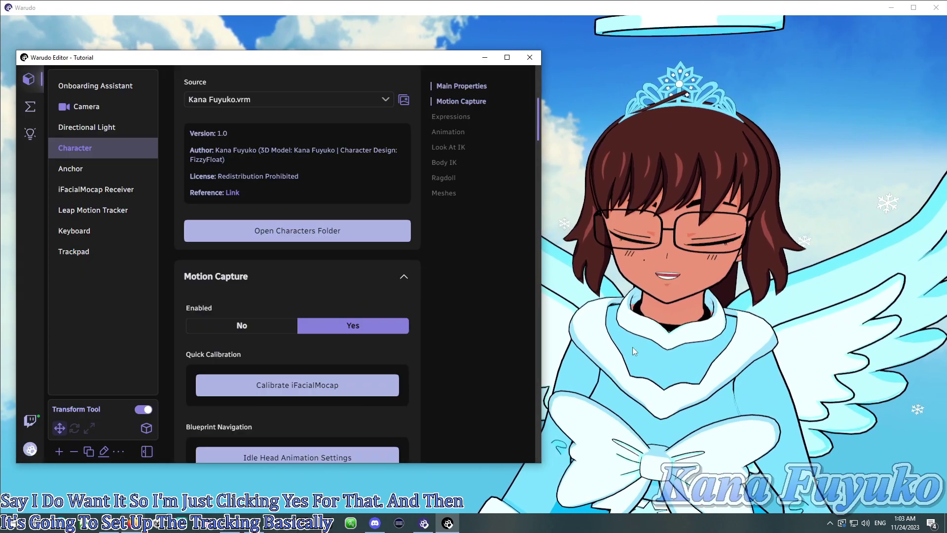
left_click(636, 340)
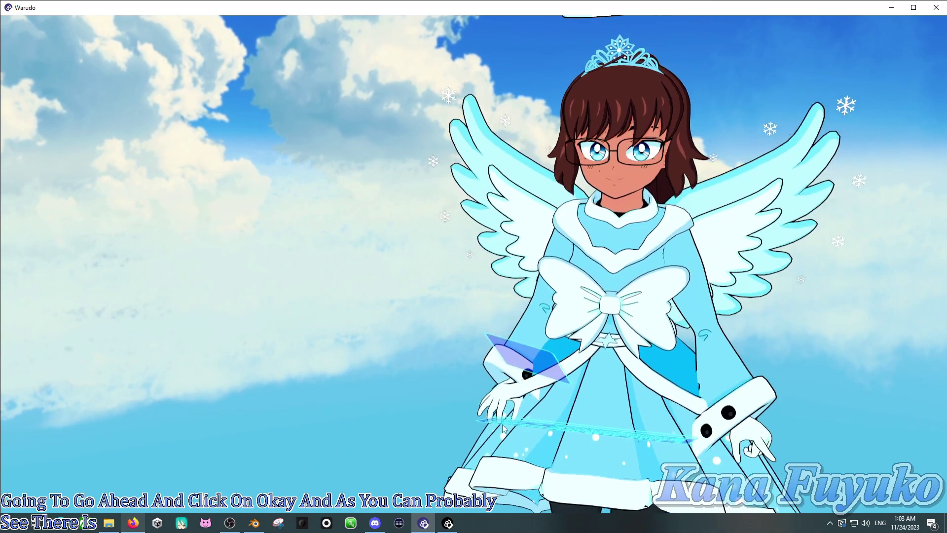
key("alt+Tab")
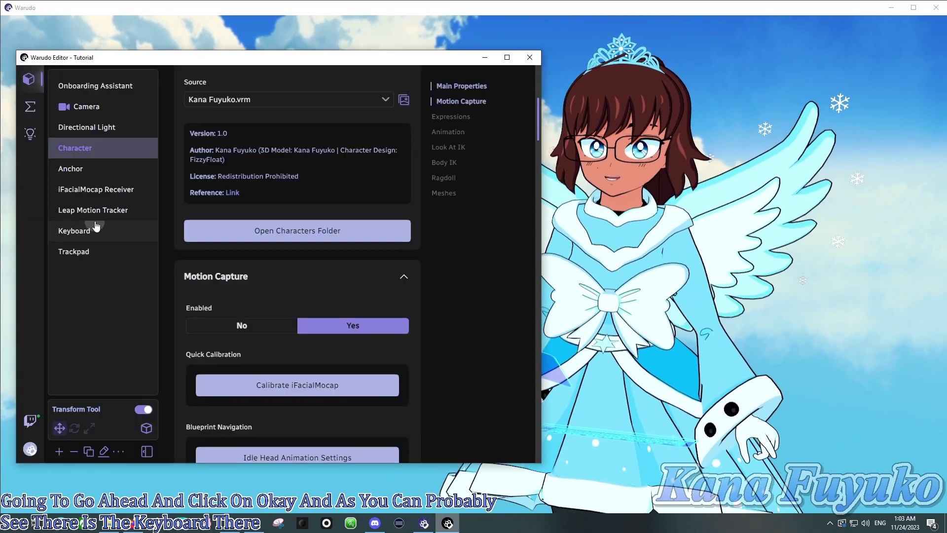
- Set Enabled to No on the Keyboard and Trackpad assets, then view the avatar
left_click(74, 231)
left_click(241, 148)
left_click(119, 251)
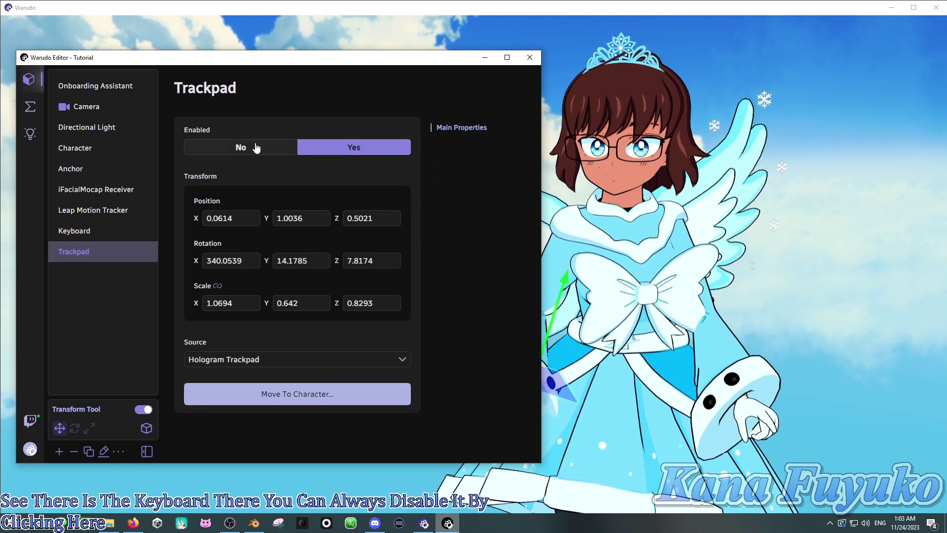
left_click(254, 151)
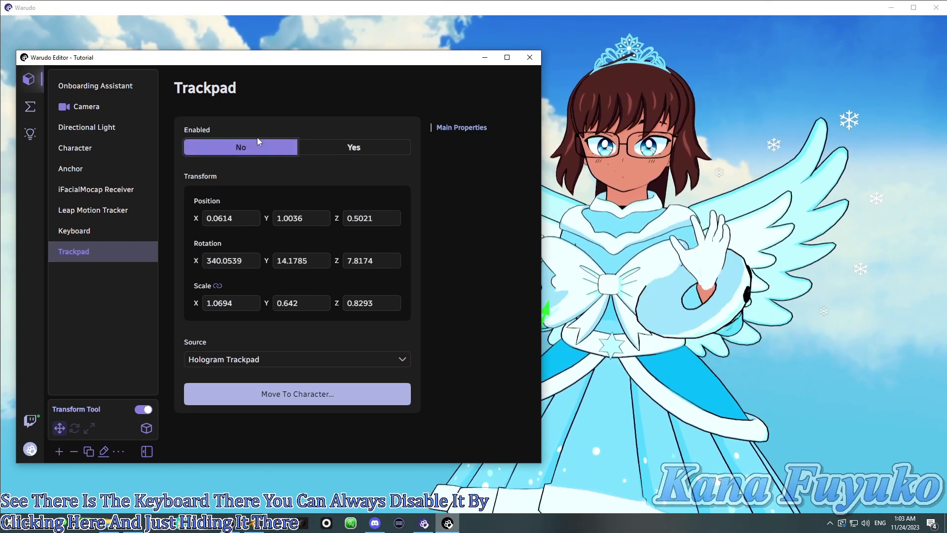
left_click(631, 220)
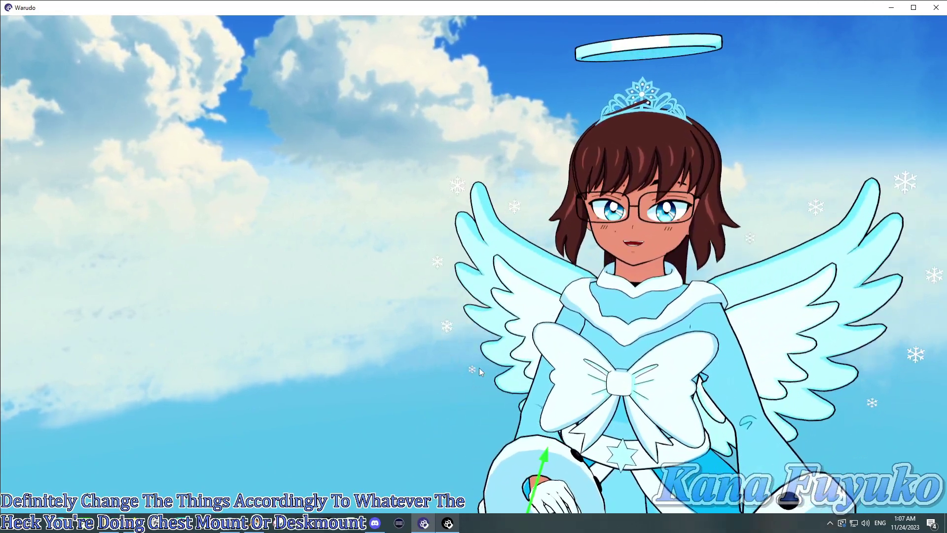
left_click(448, 523)
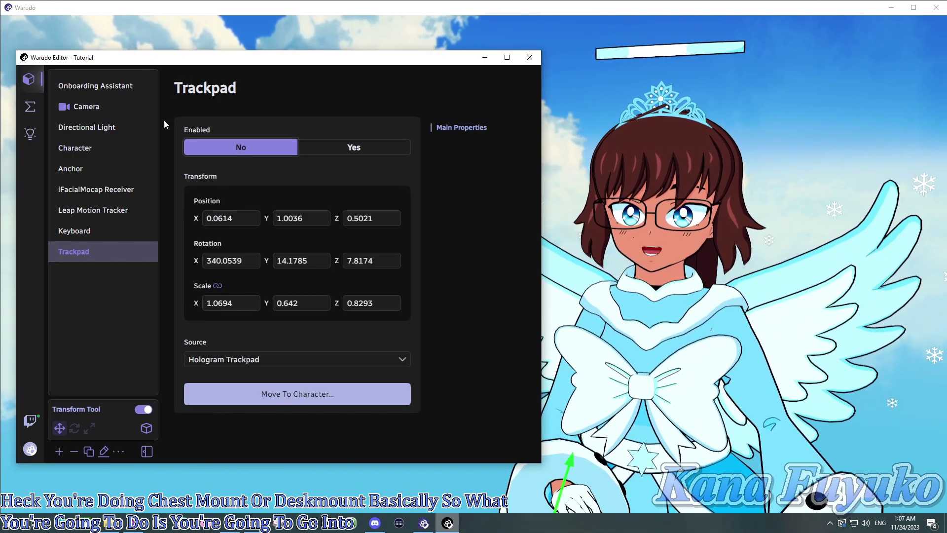
left_click(98, 214)
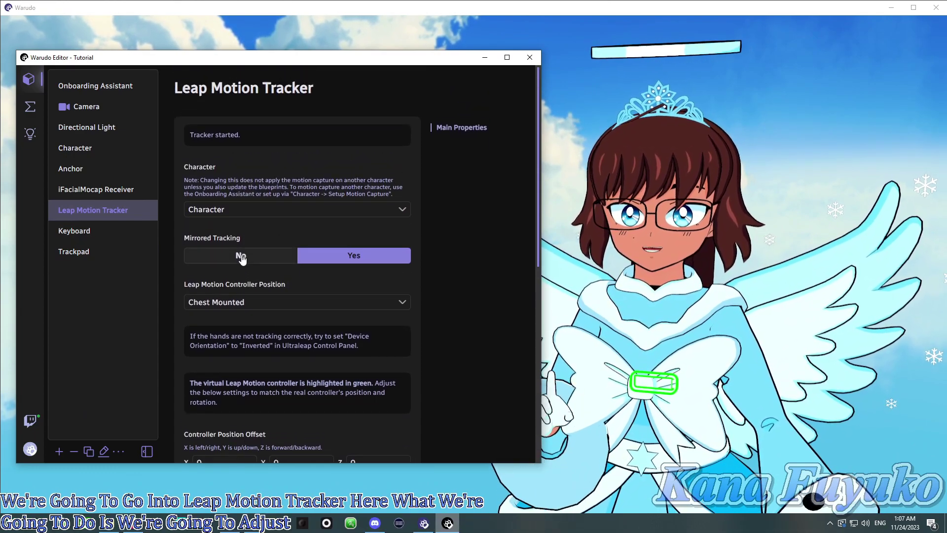
left_click(241, 256)
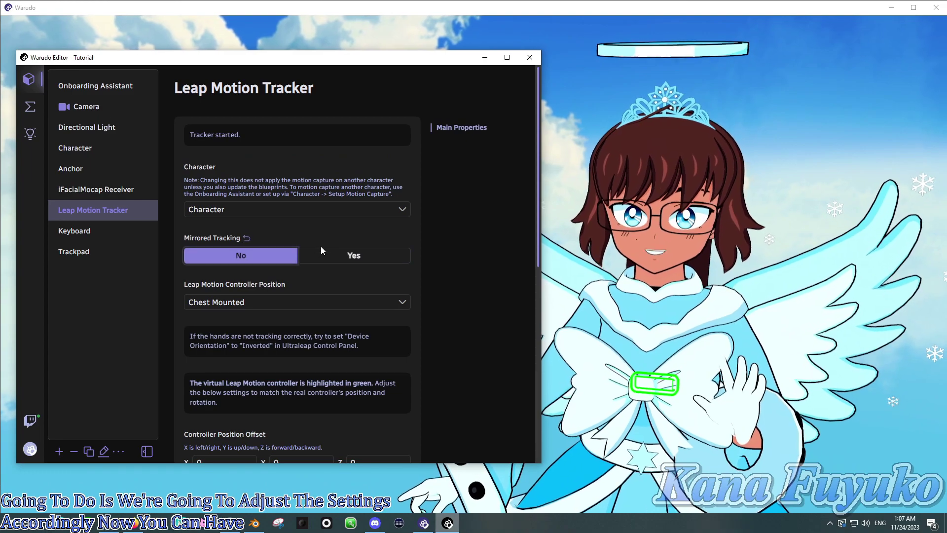
left_click(316, 255)
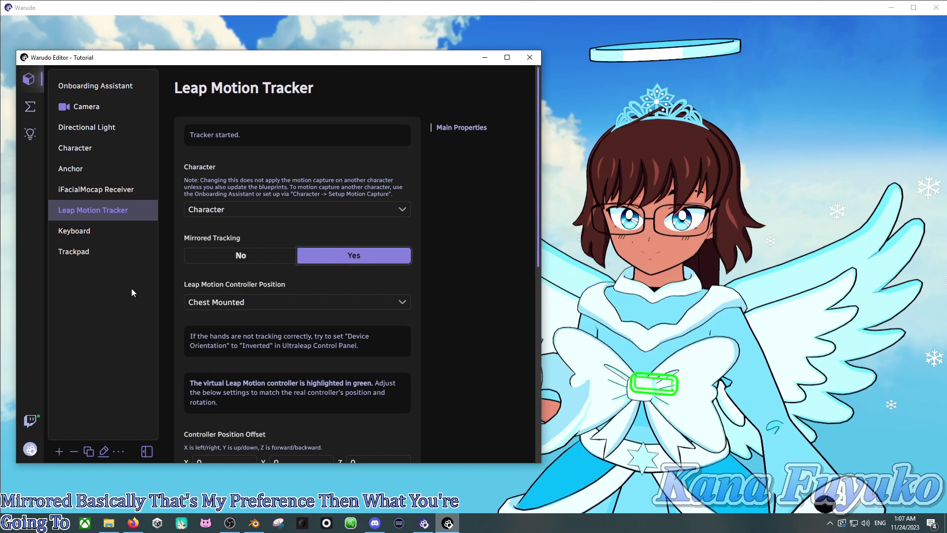
left_click(252, 304)
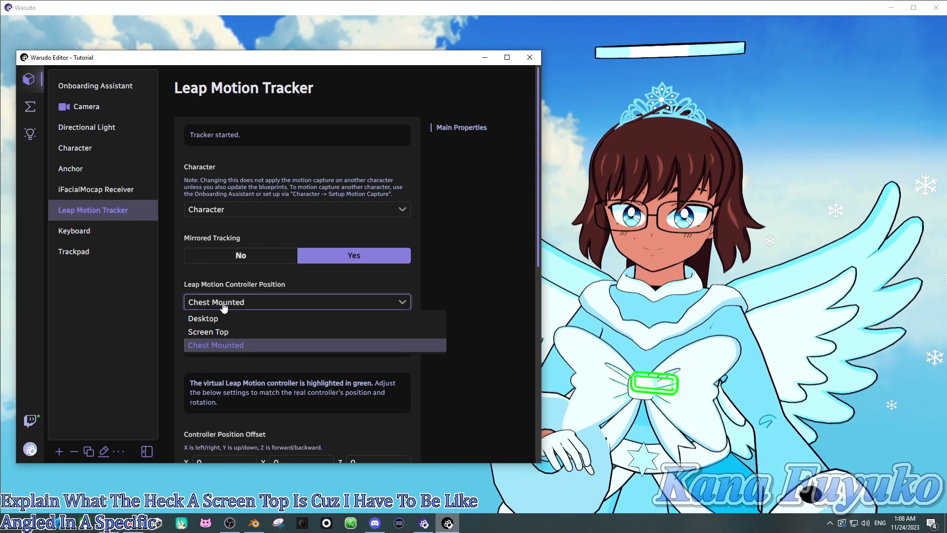
scroll(224, 306, "down", 1)
scroll(213, 254, "down", 1)
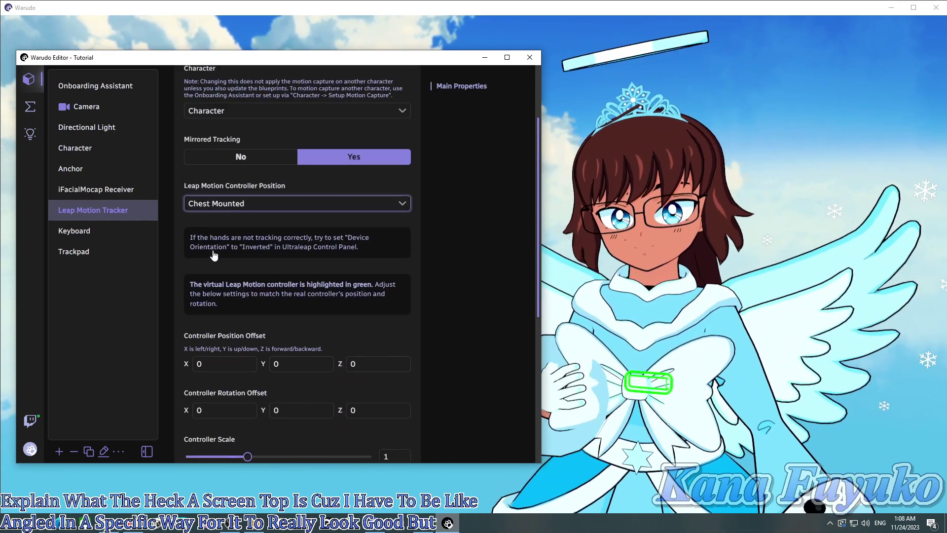
left_click(244, 205)
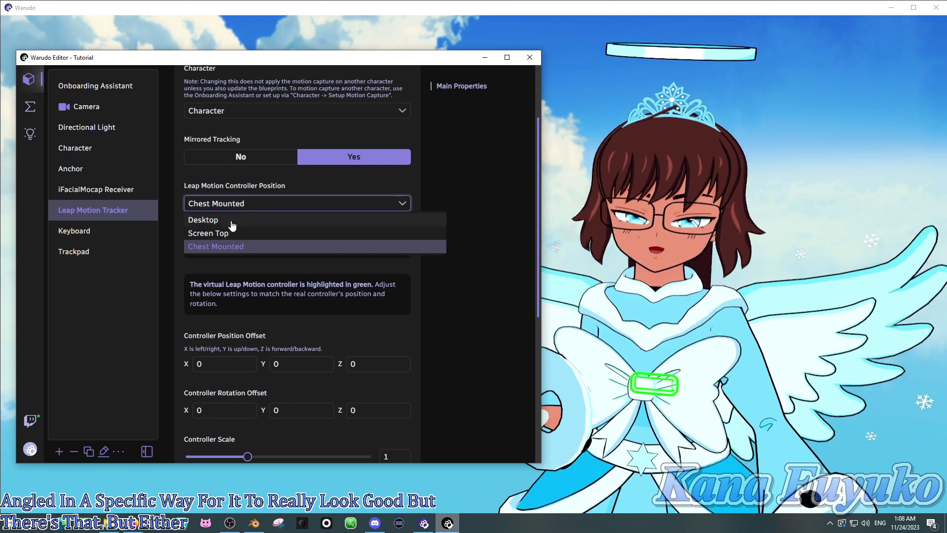
left_click(356, 285)
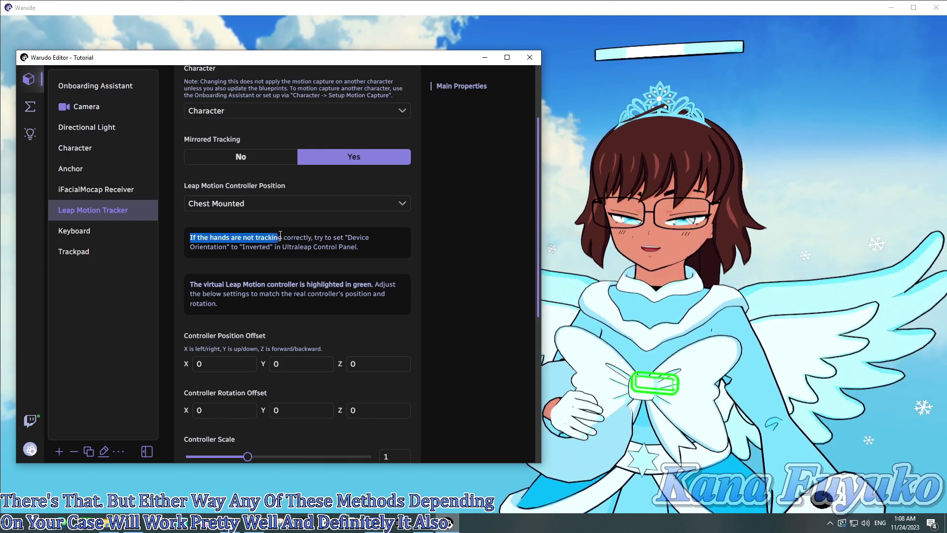
left_click_drag(362, 250, 362, 237)
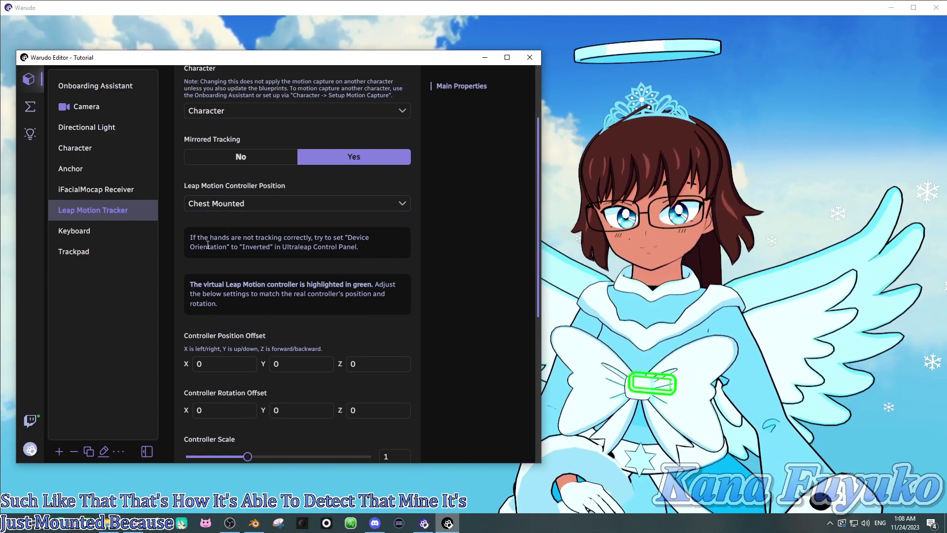
scroll(246, 247, "down", 1)
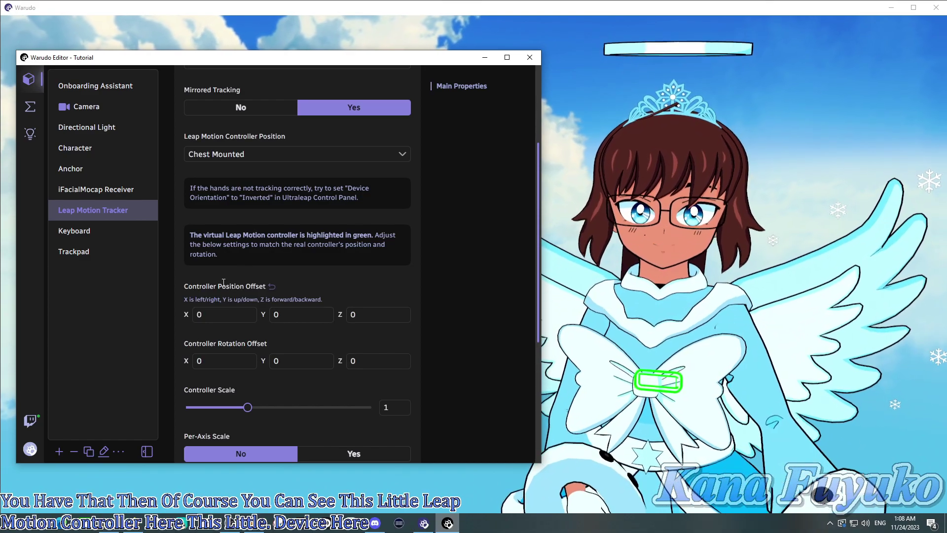
- Raise the Leap Motion controller offset to Z 0.13 and Y 0.1, then view the avatar
left_click(608, 330)
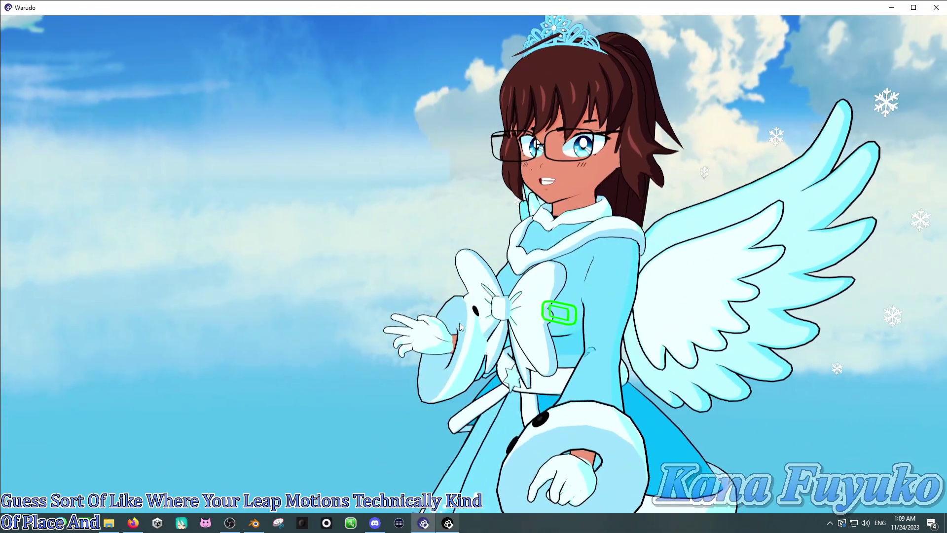
key("alt+Tab")
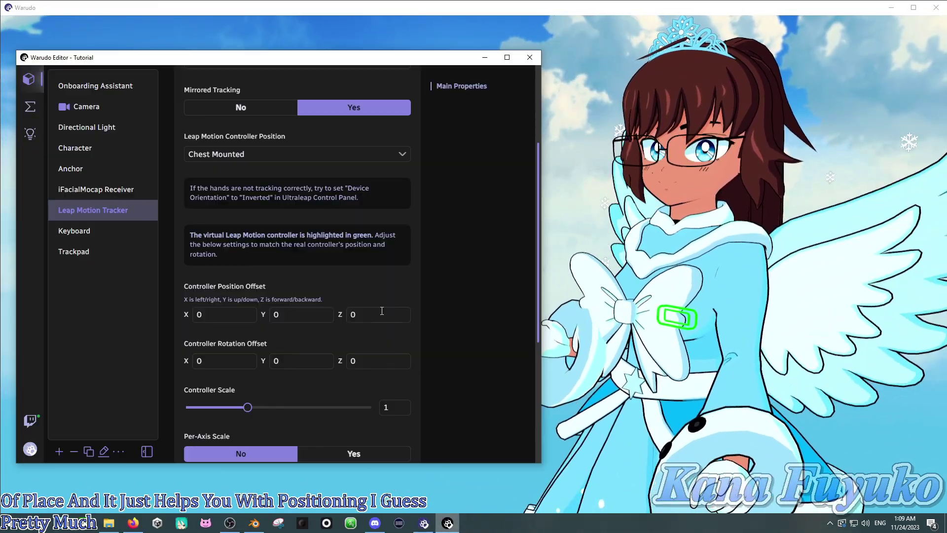
scroll(319, 280, "down", 1)
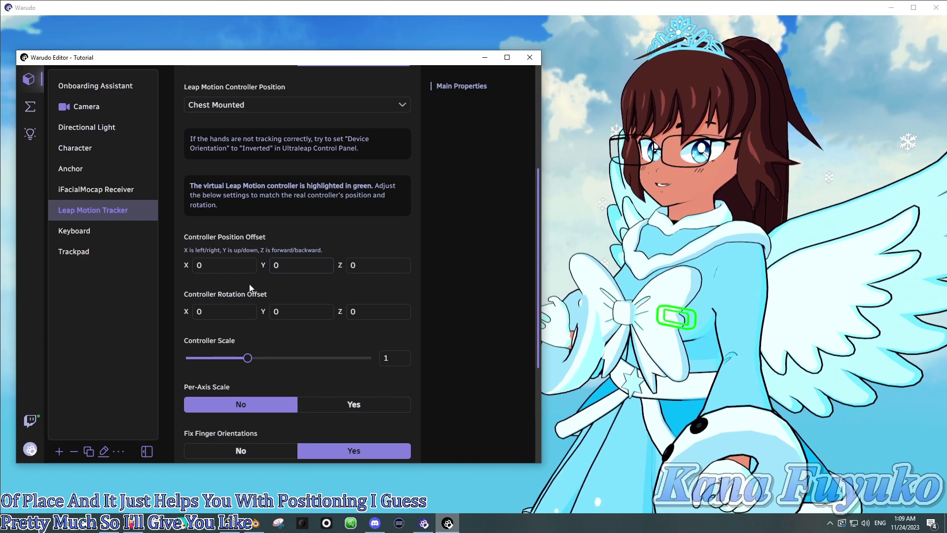
left_click(196, 264)
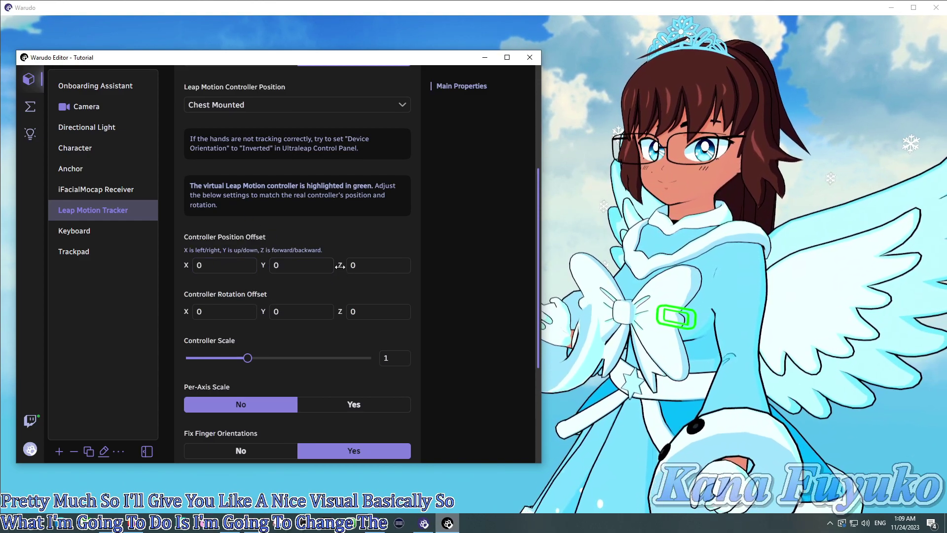
left_click_drag(340, 264, 359, 265)
left_click_drag(263, 265, 349, 269)
left_click(485, 57)
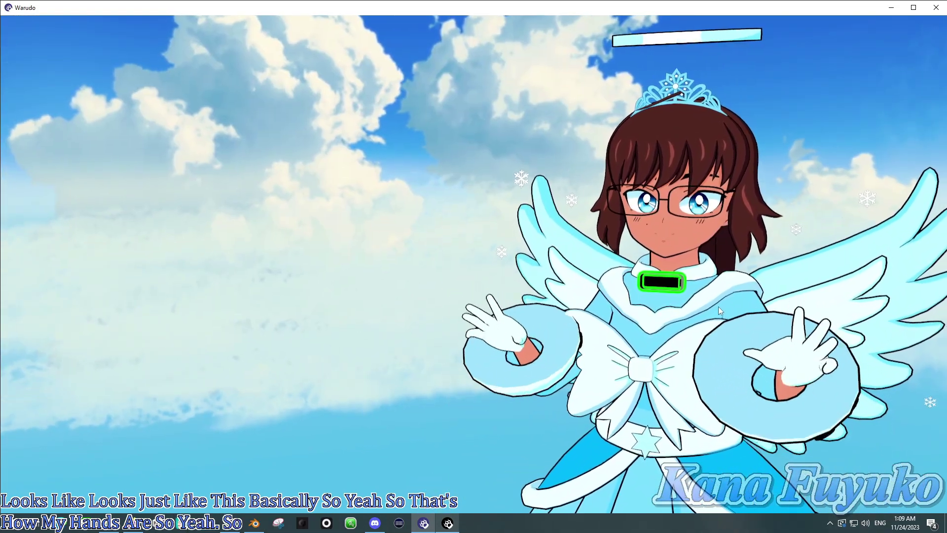
- Try a controller X position offset of -0.21, then reset it to 0
left_click(426, 523)
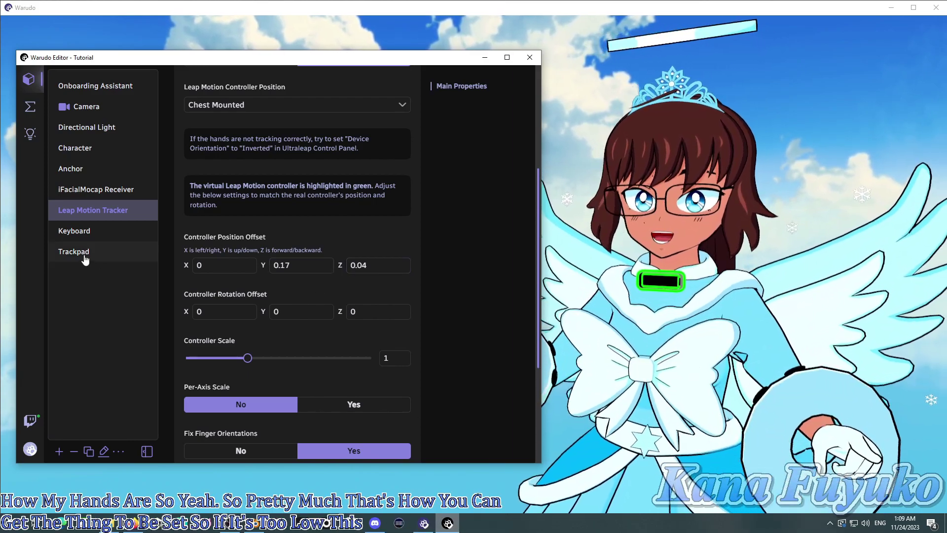
mouse_move(186, 265)
left_mouse_down()
mouse_move(165, 265)
mouse_move(182, 266)
left_mouse_up()
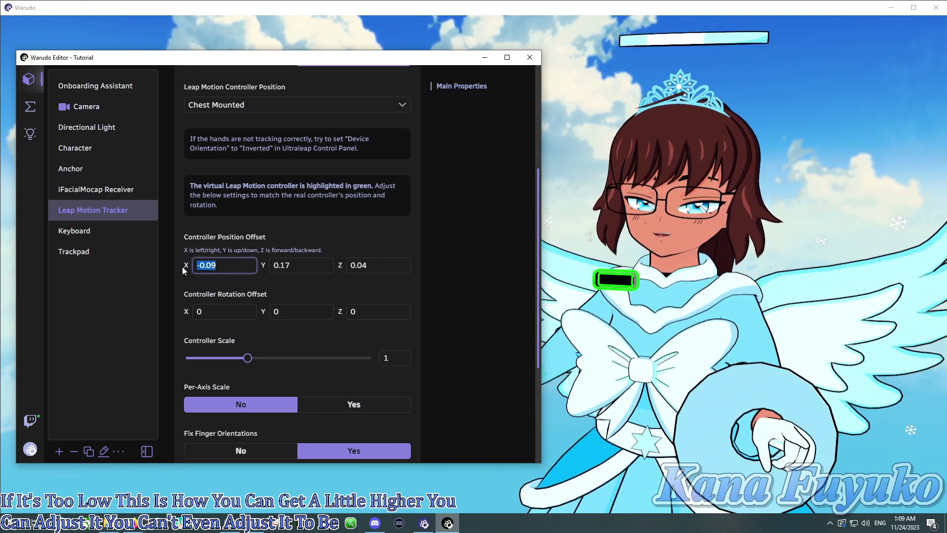
type("0")
key("Tab")
key("Tab")
key("Tab")
type("0.12")
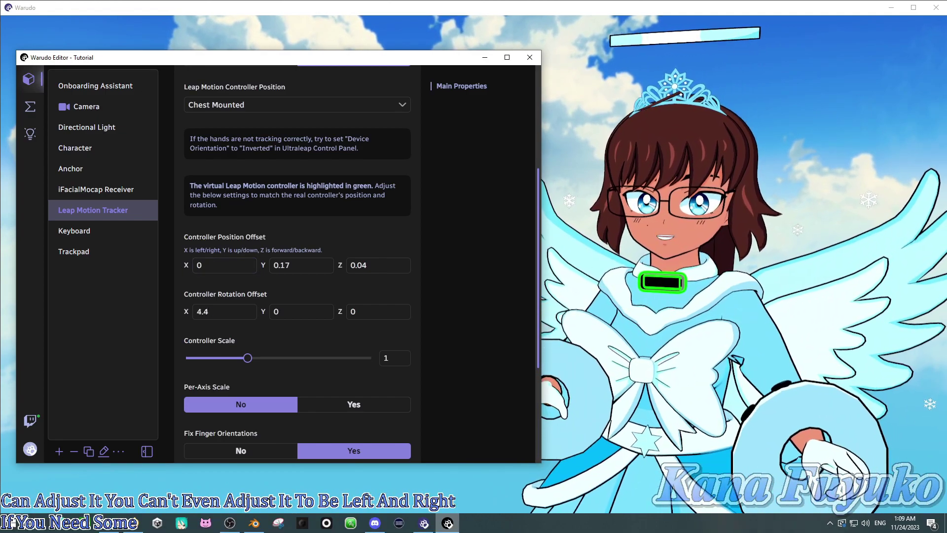
- Reset rotation offset X to 0 and lower the controller scale from 2 to 1.18
mouse_move(186, 311)
left_mouse_down()
mouse_move(170, 312)
mouse_move(201, 316)
left_mouse_up()
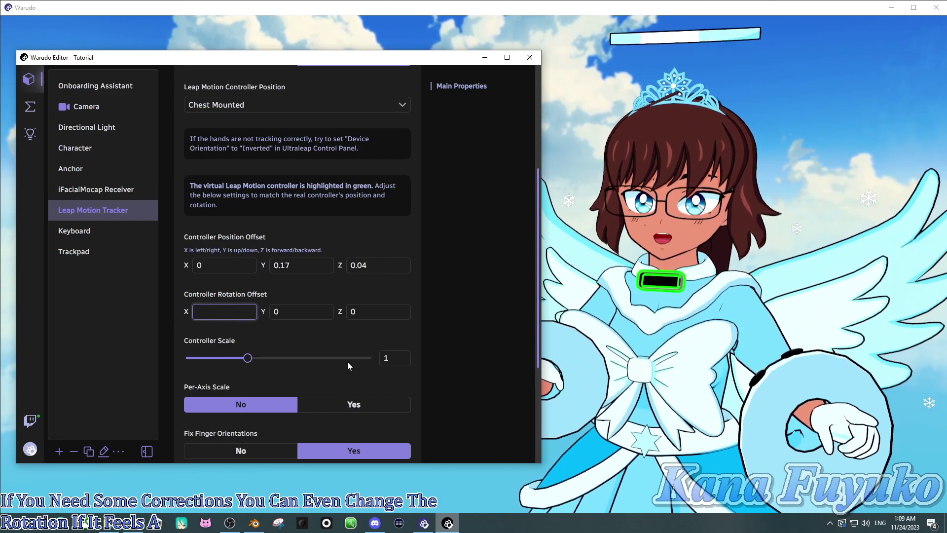
type("0")
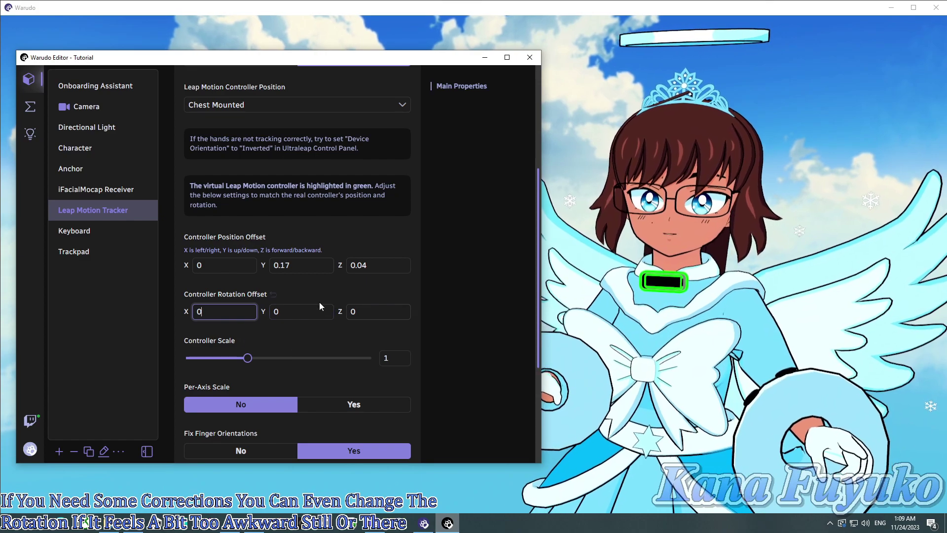
key("Return")
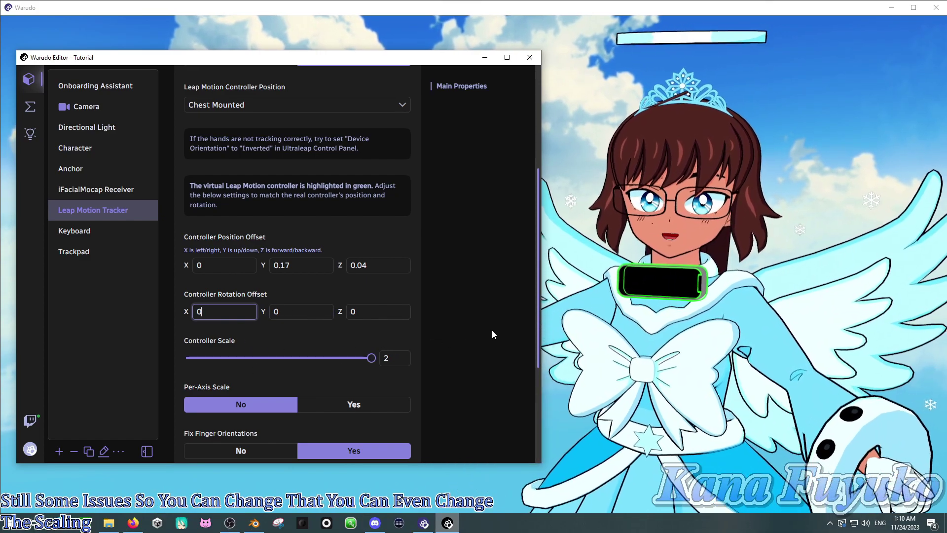
left_click_drag(371, 358, 271, 346)
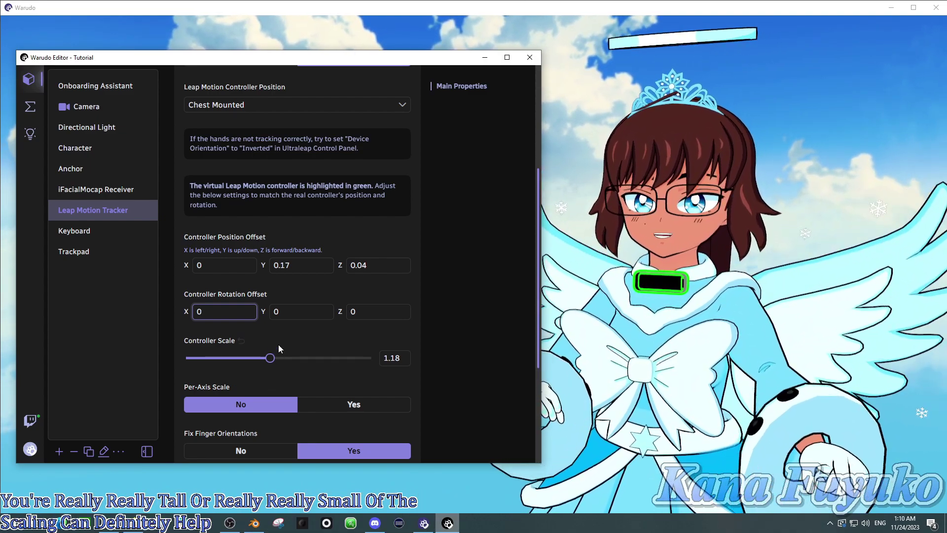
- Enable Per-Axis Scale and try controller X scales of 1.42 and 0.89
scroll(276, 340, "down", 2)
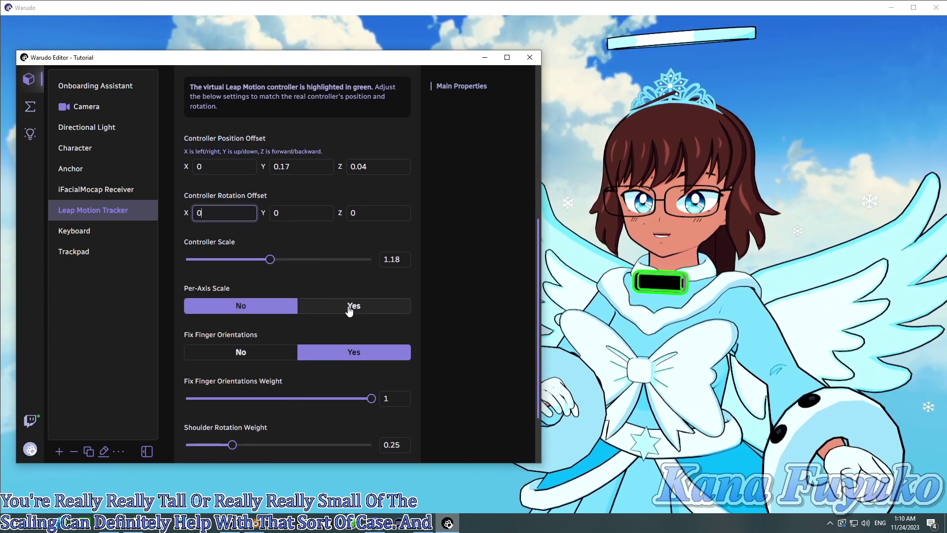
left_click(351, 306)
left_click(263, 311)
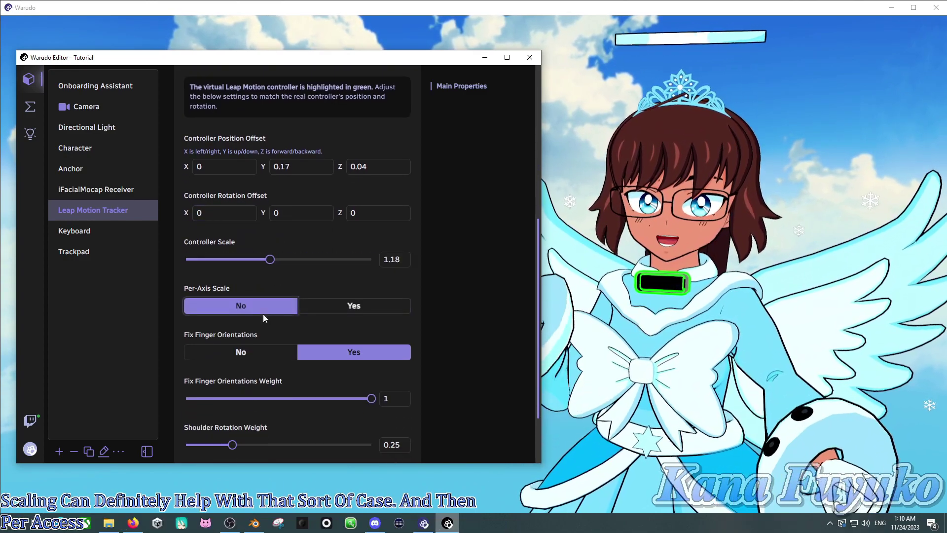
left_click(305, 310)
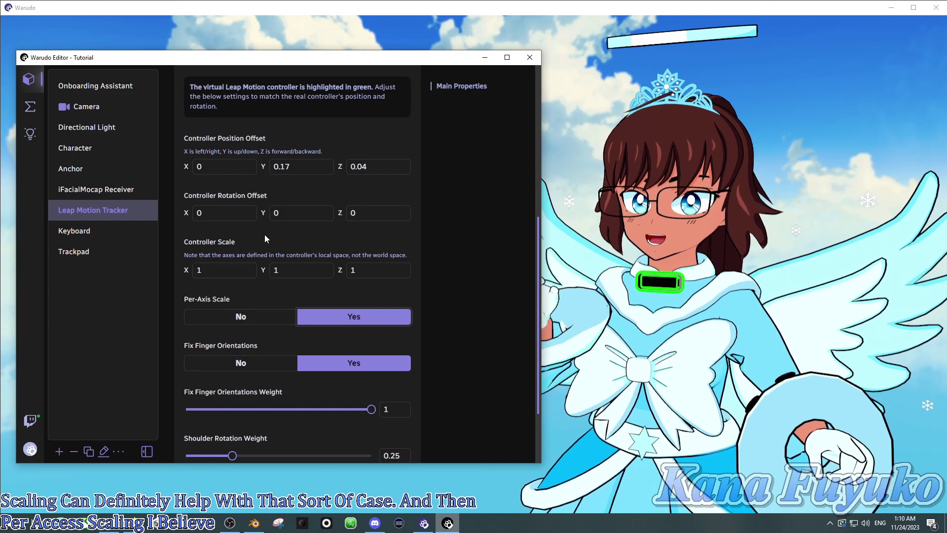
left_click_drag(276, 63, 217, 78)
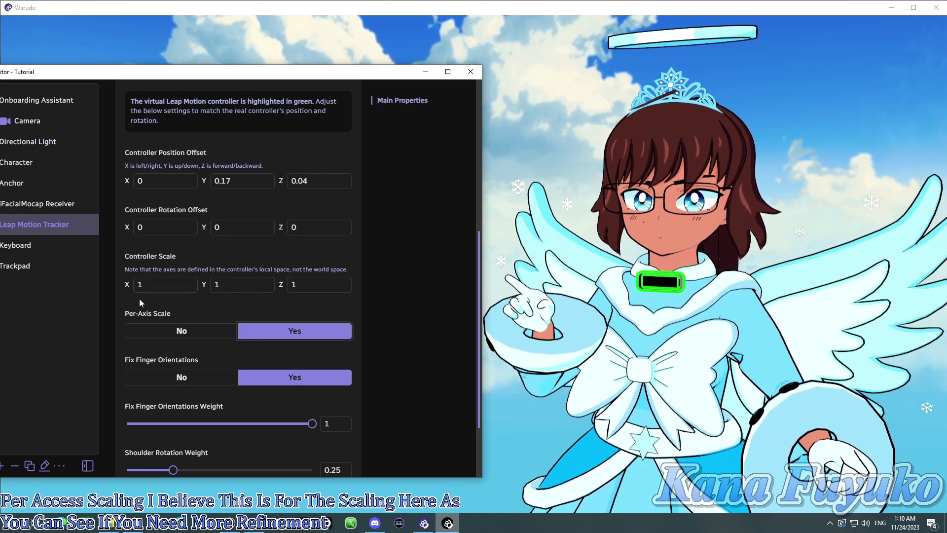
mouse_move(127, 284)
left_mouse_down()
mouse_move(119, 285)
mouse_move(143, 285)
left_mouse_up()
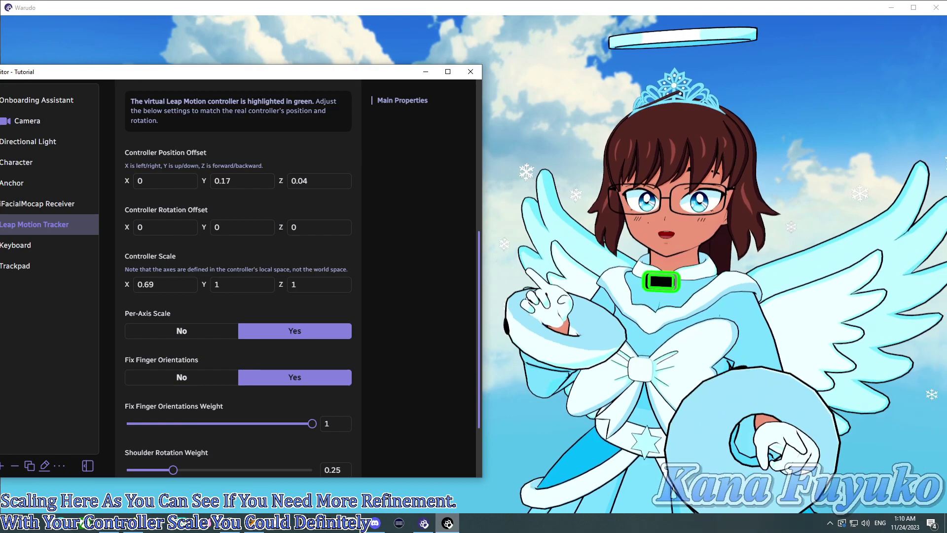
left_click_drag(127, 285, 136, 284)
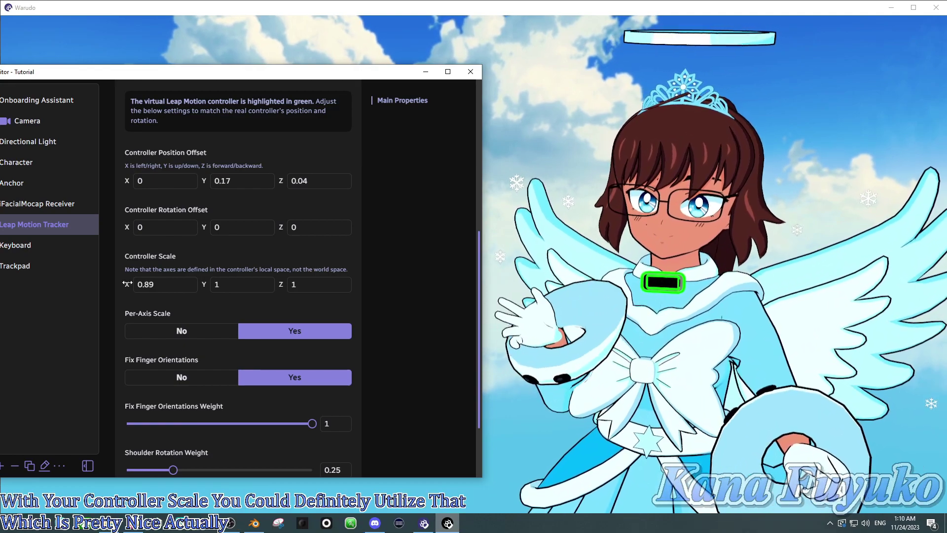
- Turn Per-Axis Scale off and set the uniform controller scale to 0.96
left_click(163, 337)
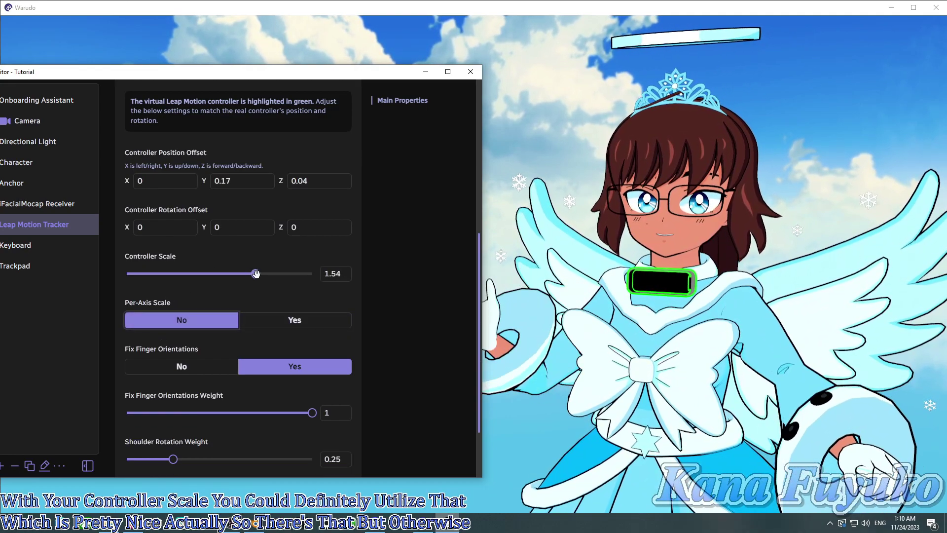
left_click_drag(256, 274, 229, 275)
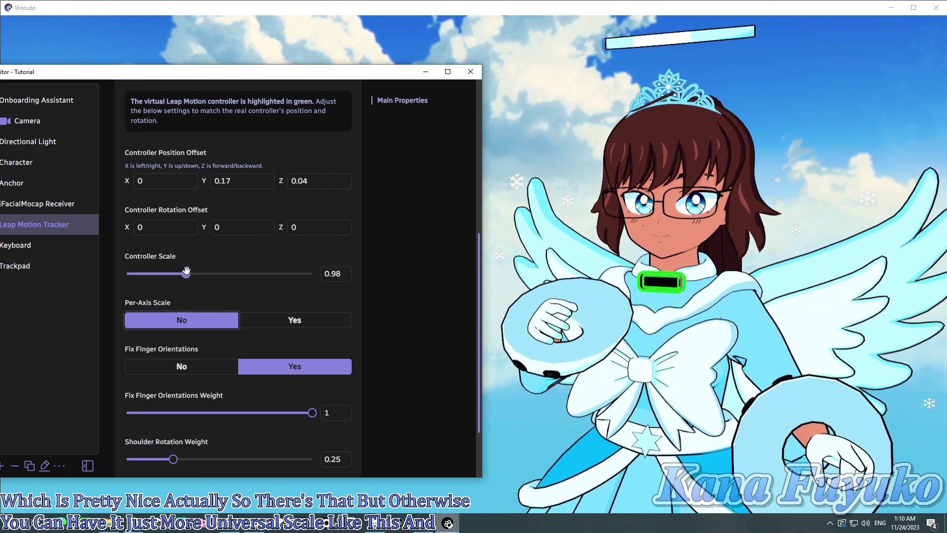
left_click_drag(187, 273, 194, 274)
scroll(179, 354, "down", 1)
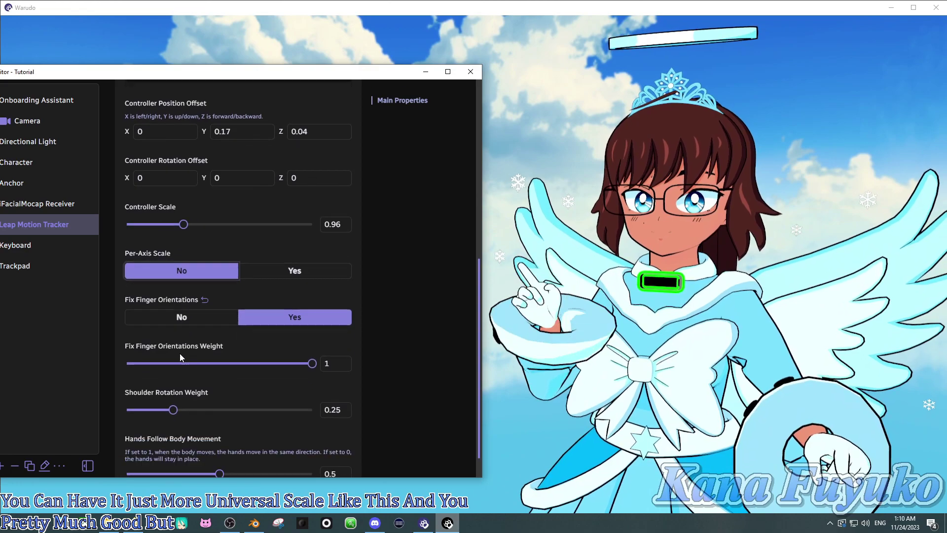
scroll(152, 304, "down", 1)
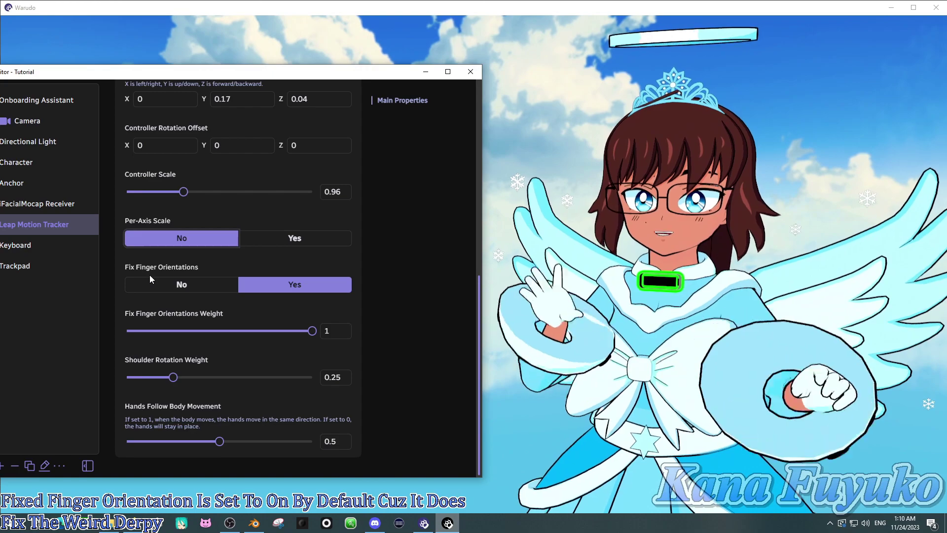
- Switch Fix Finger Orientations off to compare the hands, then back on
left_click(186, 284)
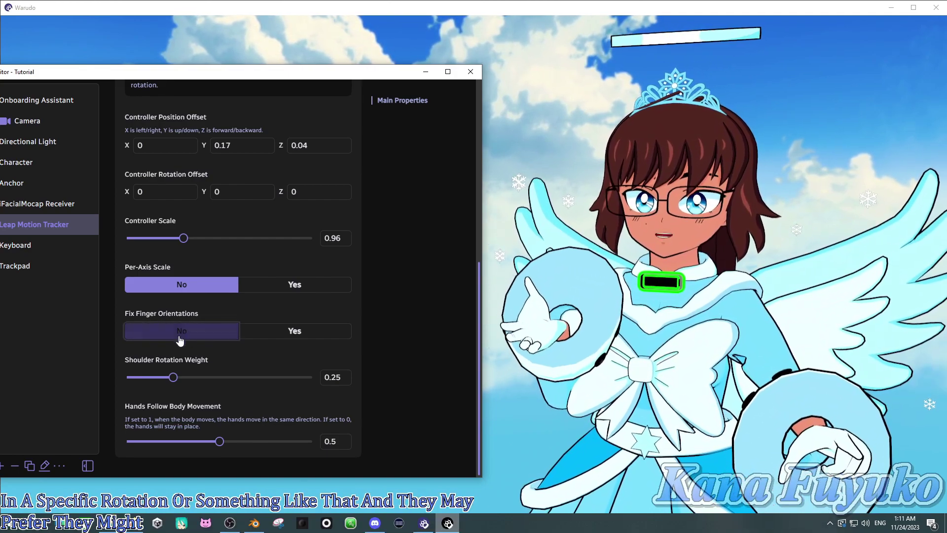
left_click(282, 333)
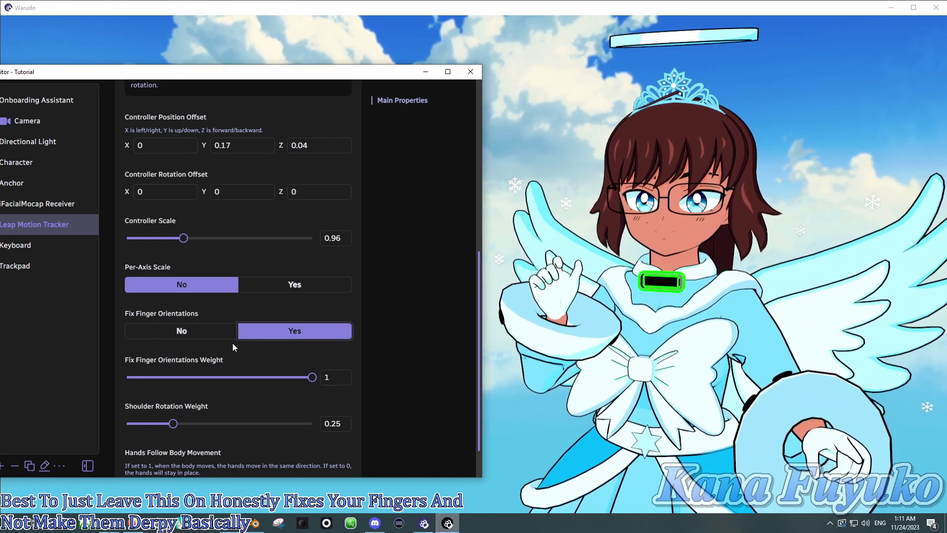
scroll(263, 320, "down", 1)
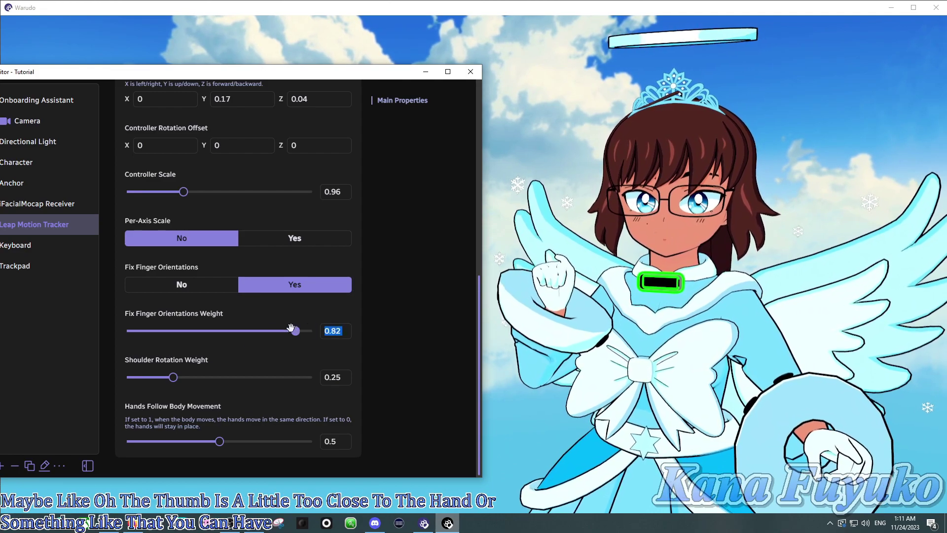
- Set finger orientation fix weight to 0.6 and shoulder rotation weight to 1, then view the avatar
left_click_drag(283, 323, 274, 327)
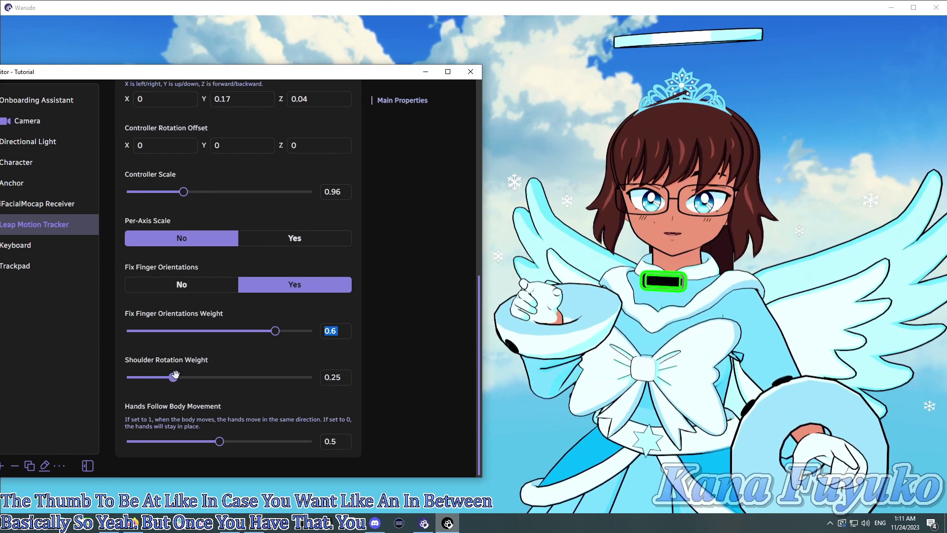
left_click_drag(173, 377, 320, 365)
left_click(597, 354)
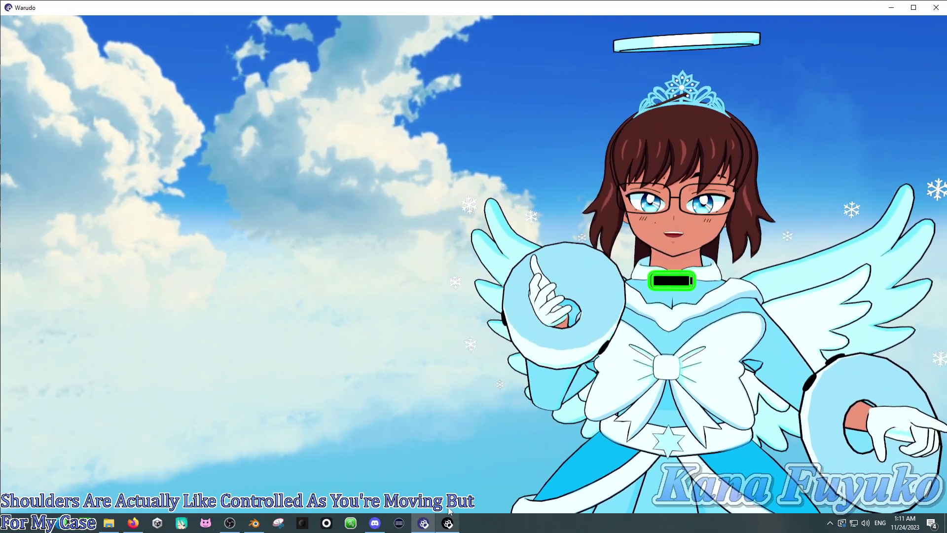
- Return to the editor and drag Shoulder Rotation Weight down to 0.13, leaving Hands Follow Body Movement at 0
key("alt+Tab")
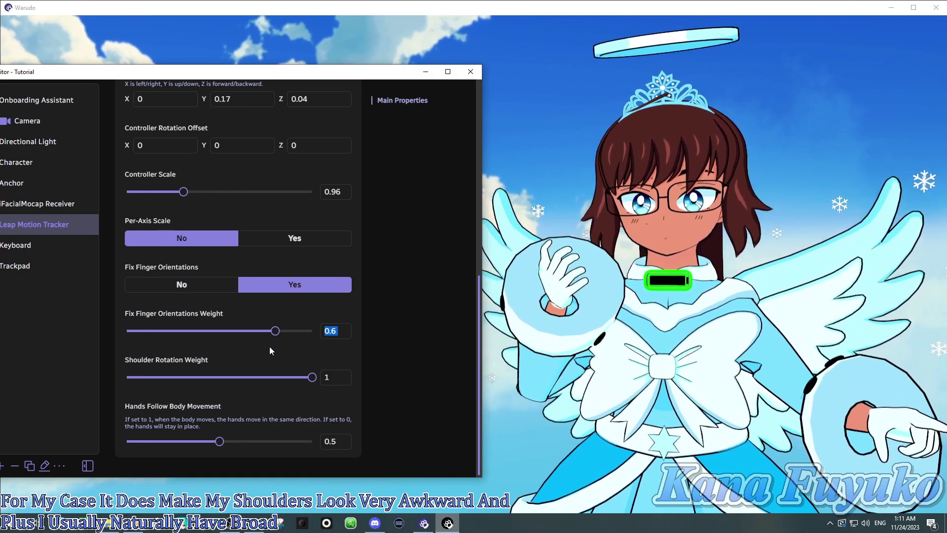
left_click_drag(311, 378, 150, 374)
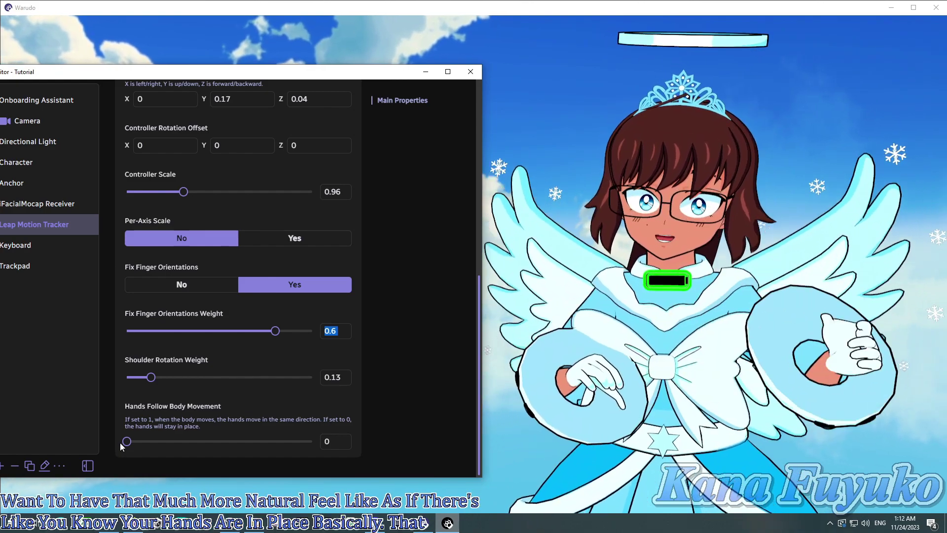
- Raise Hands Follow Body Movement to 1 to test it, then drag it back down
left_click_drag(127, 441, 308, 441)
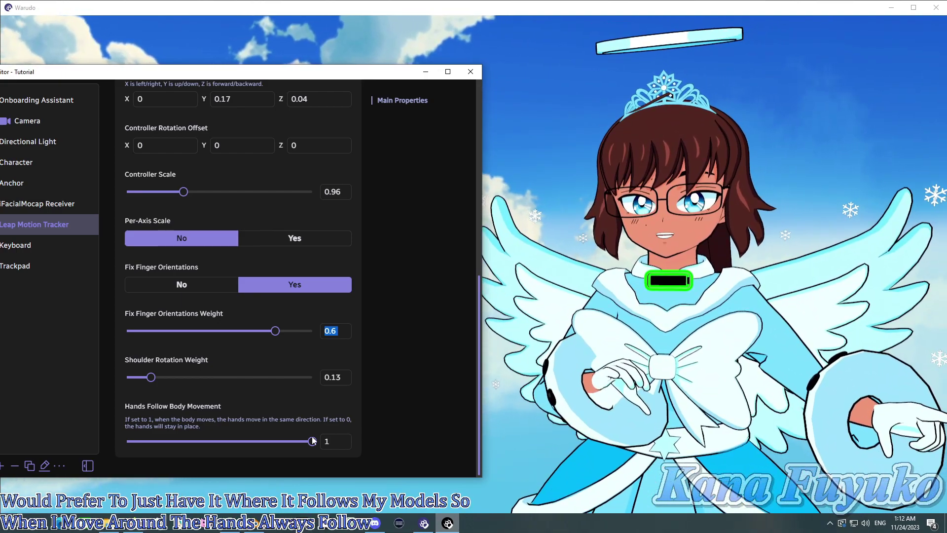
mouse_move(311, 441)
left_mouse_down()
mouse_move(137, 441)
mouse_move(312, 442)
left_mouse_up()
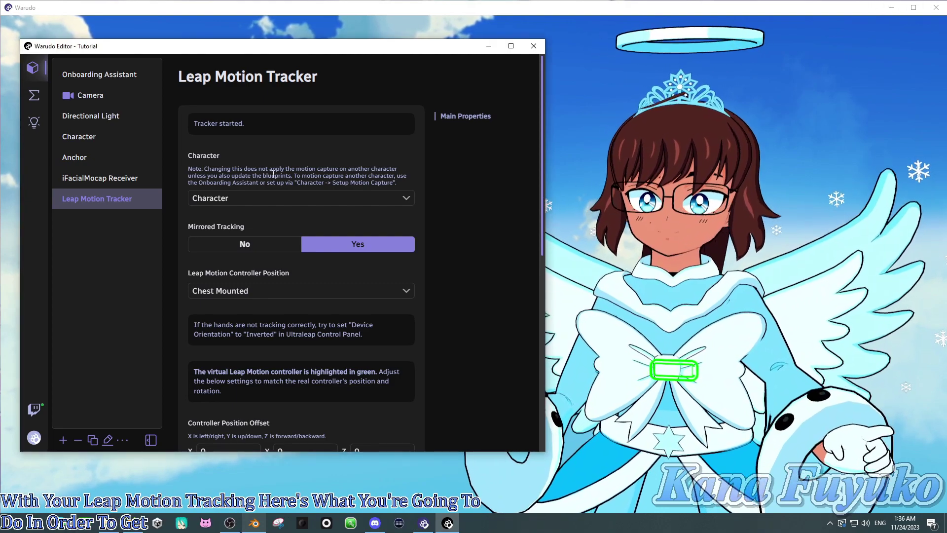
- Open the Pose Tracking - Leap Motion blueprint graph and zoom in on the Smooth Rotation List node
left_click(42, 99)
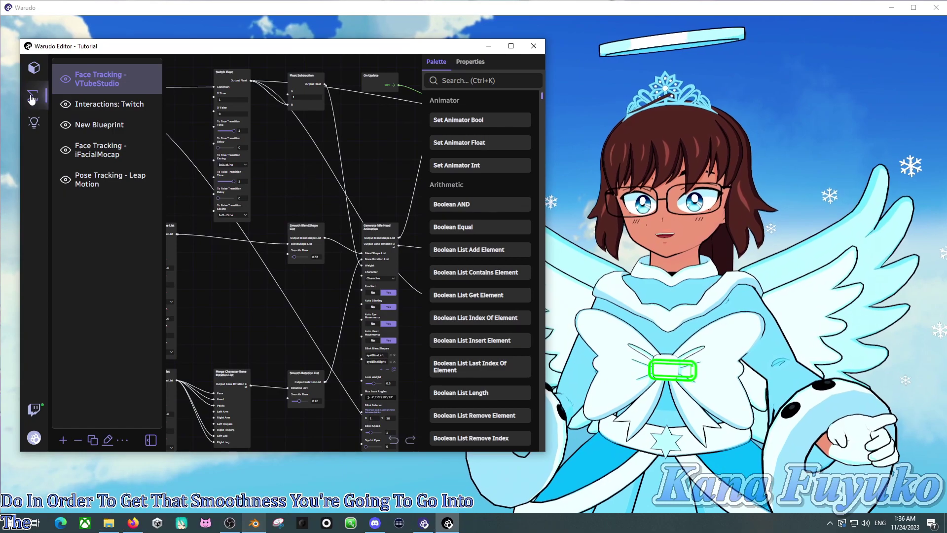
left_click(105, 180)
left_click(126, 175)
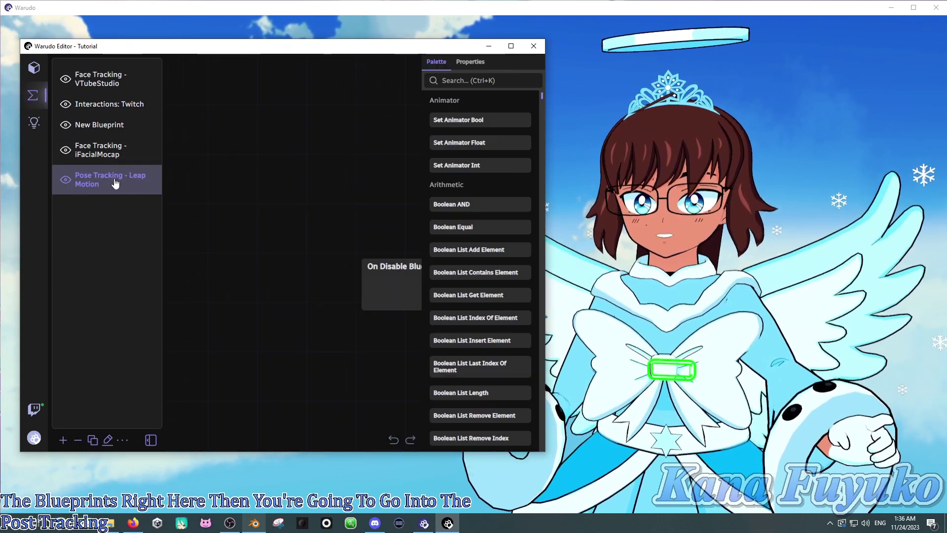
scroll(245, 301, "down", 5)
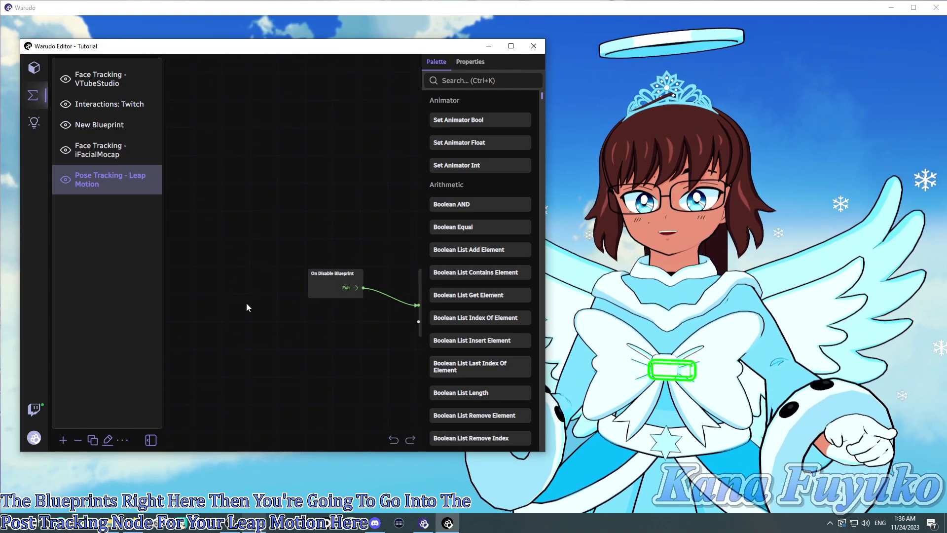
scroll(327, 357, "down", 3)
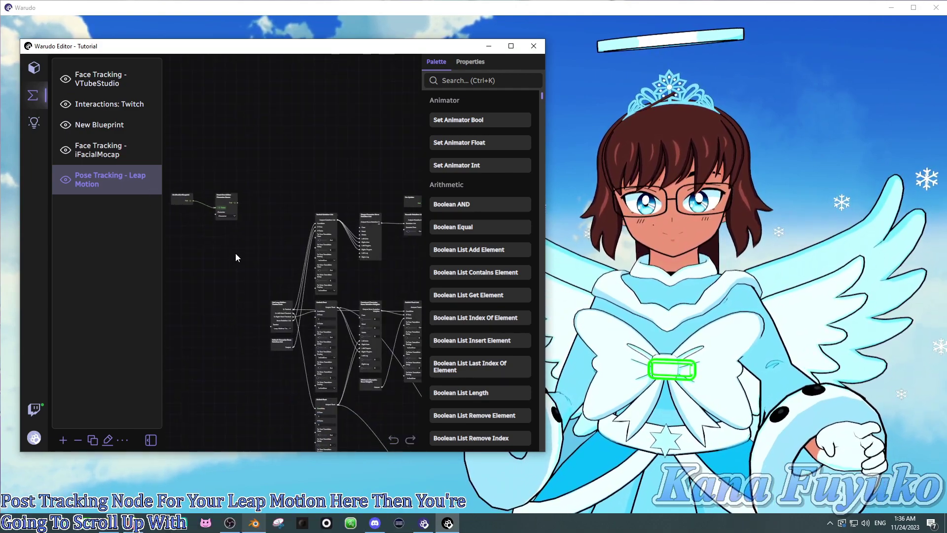
left_click_drag(364, 281, 292, 231)
scroll(291, 228, "up", 5)
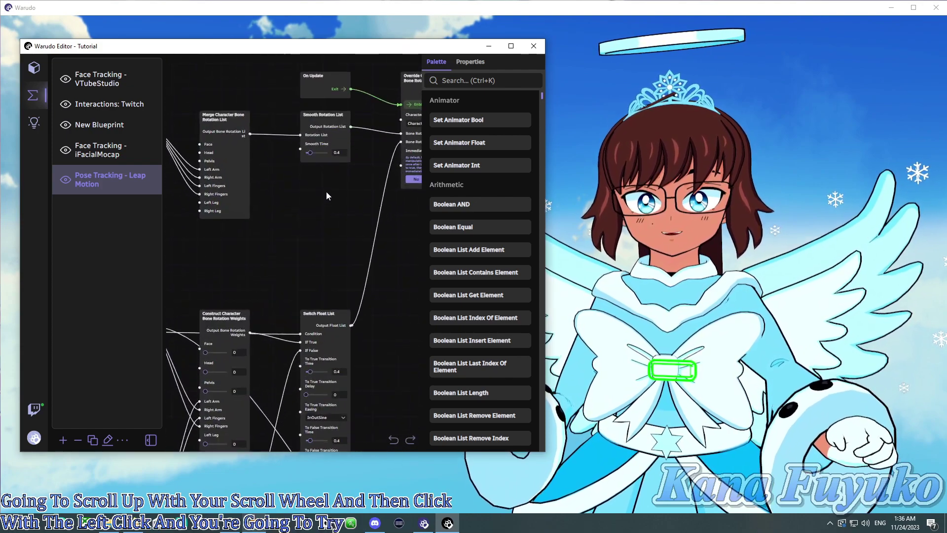
scroll(292, 275, "up", 3)
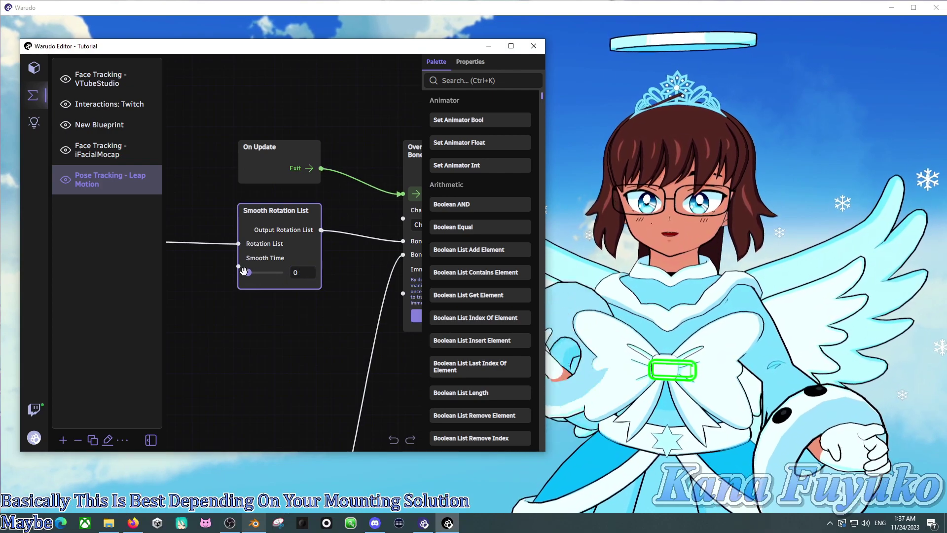
- Lower the Smooth Rotation List's Smooth Time to 0.78, then zoom out over the whole graph
left_click_drag(277, 273, 265, 276)
scroll(313, 312, "down", 5)
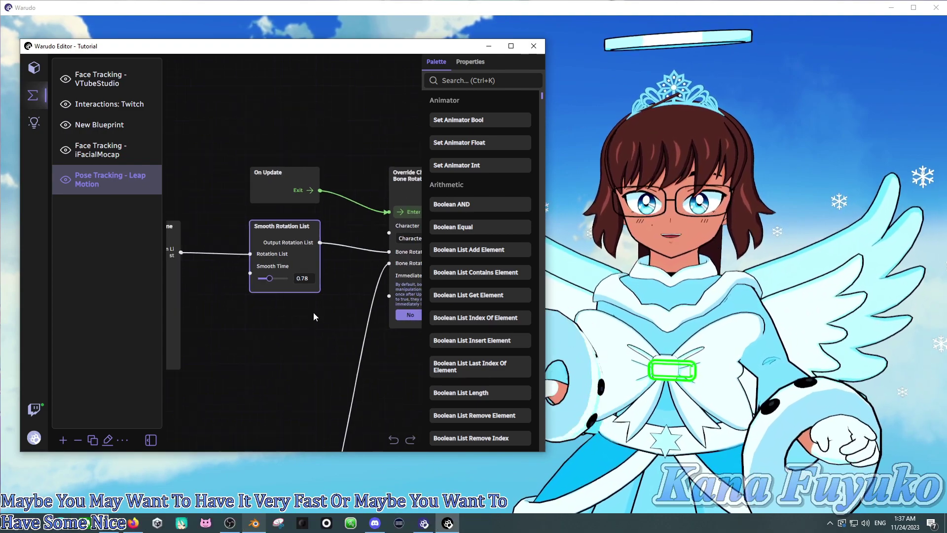
scroll(289, 357, "down", 2)
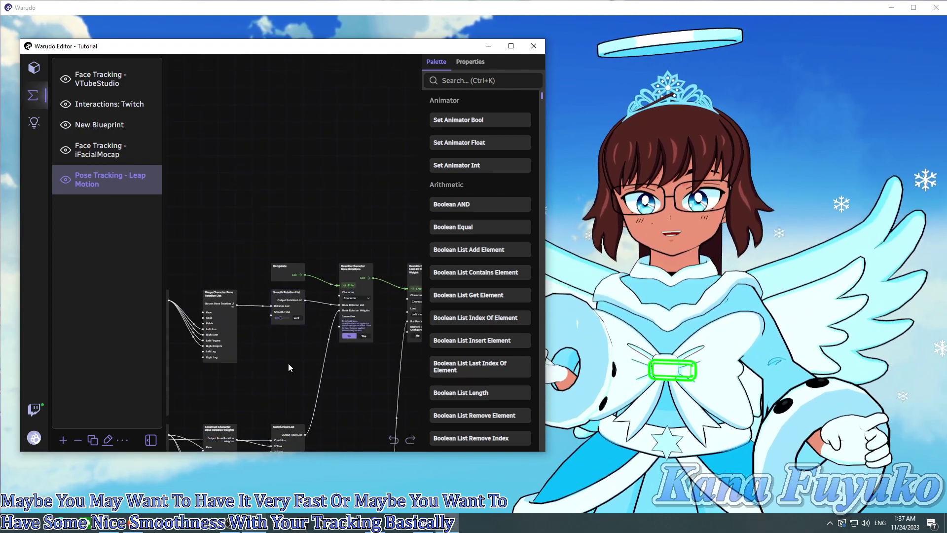
scroll(287, 363, "down", 3)
left_click_drag(276, 342, 250, 232)
scroll(266, 277, "down", 3)
left_click_drag(280, 340, 276, 251)
scroll(261, 249, "up", 5)
left_click_drag(339, 282, 256, 367)
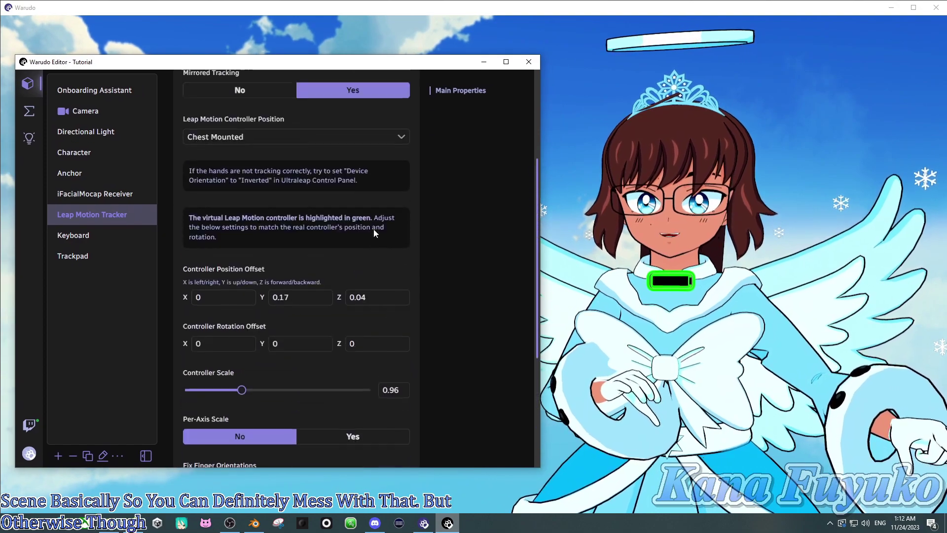
scroll(374, 229, "up", 4)
scroll(365, 233, "up", 1)
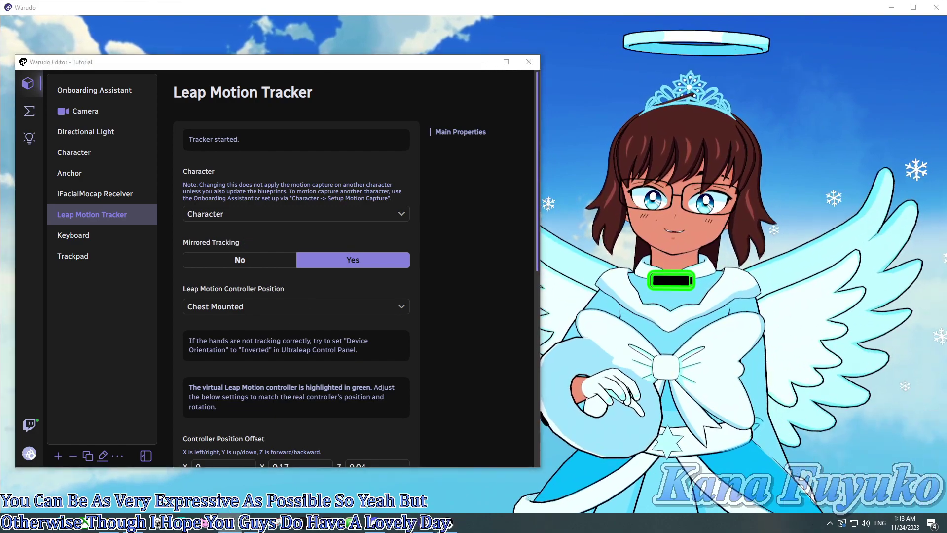
left_click(230, 522)
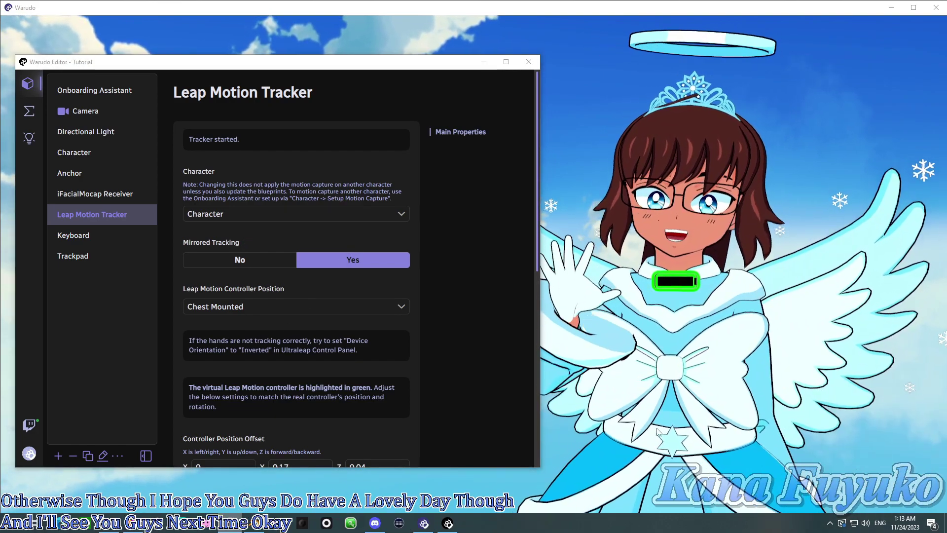